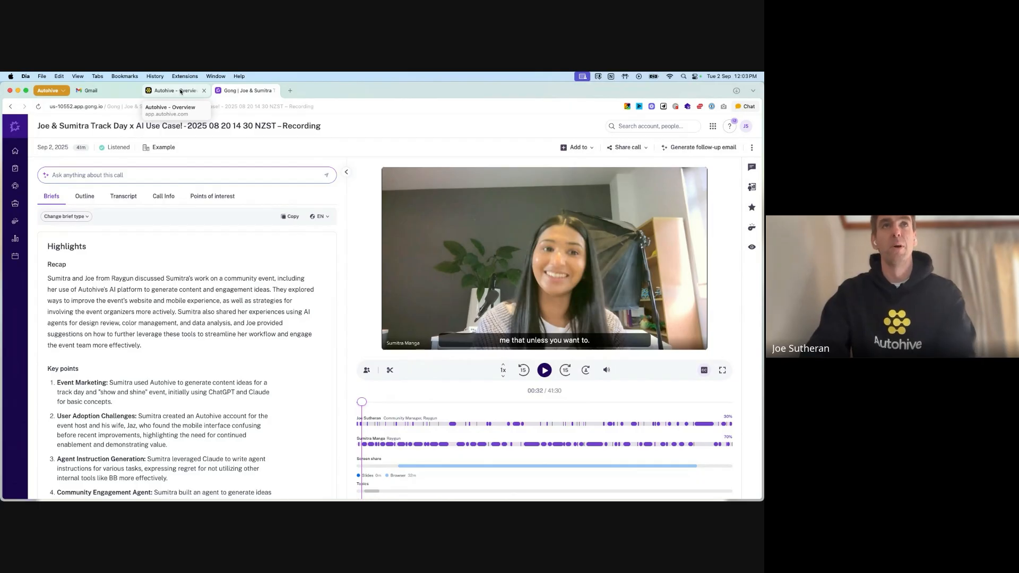
Step: Switch to Autohive and add the Queen Bee agent to the Drone Zone! workspace
{"action": "left_click", "coordinate": [181, 91]}
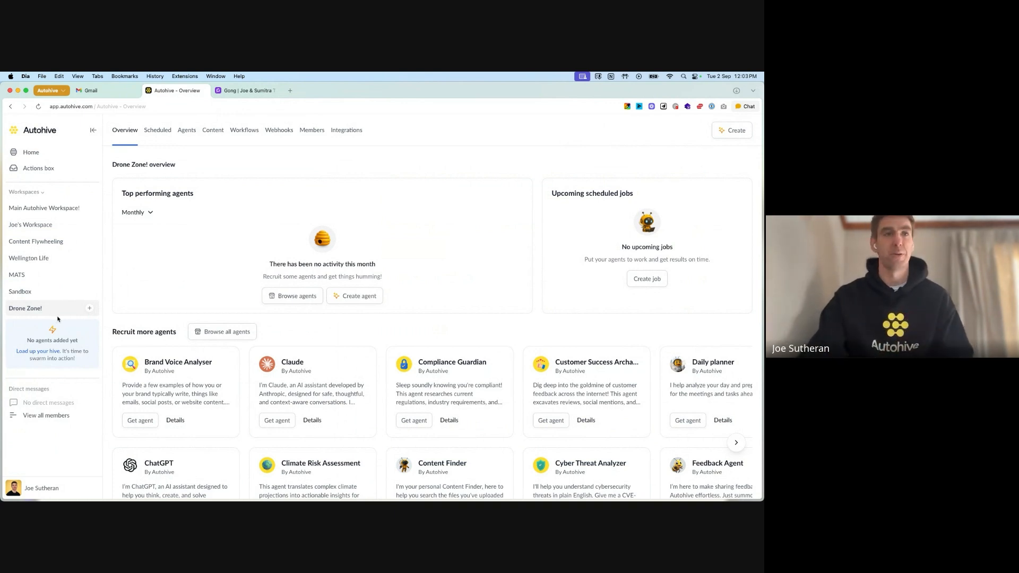
{"action": "left_click", "coordinate": [89, 308]}
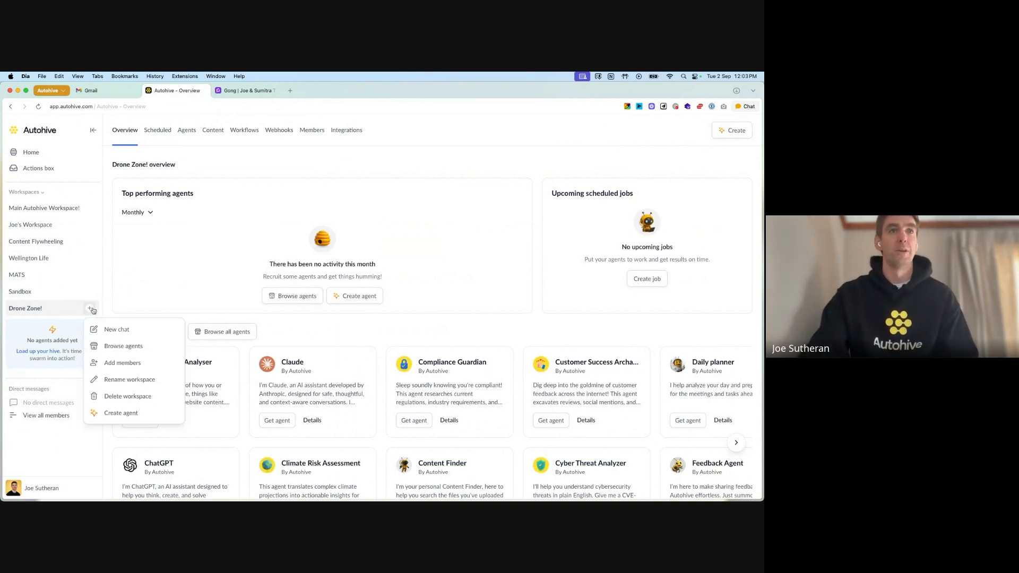
{"action": "left_click", "coordinate": [121, 346]}
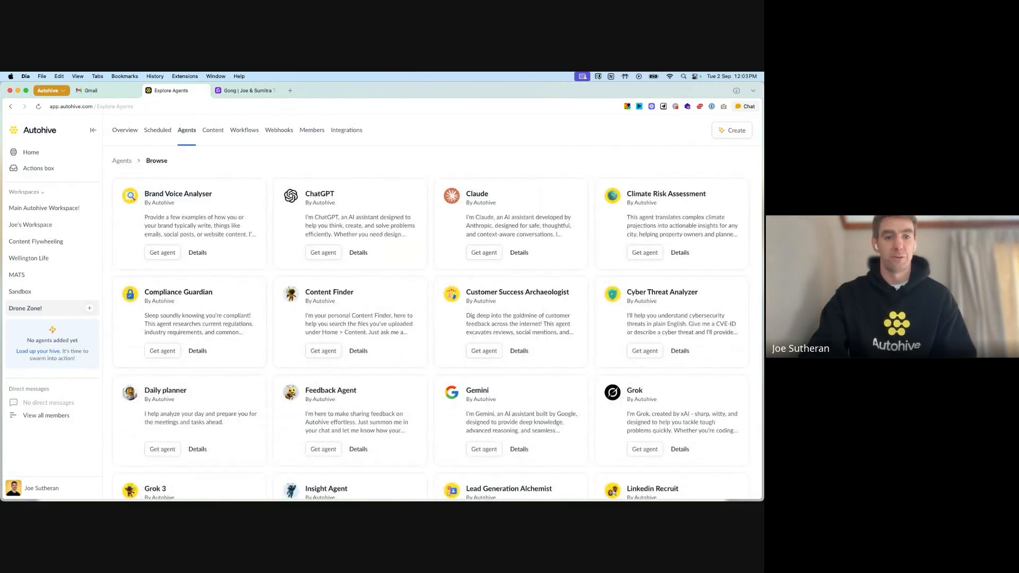
{"action": "scroll", "coordinate": [239, 396], "scroll_direction": "down", "scroll_amount": 10}
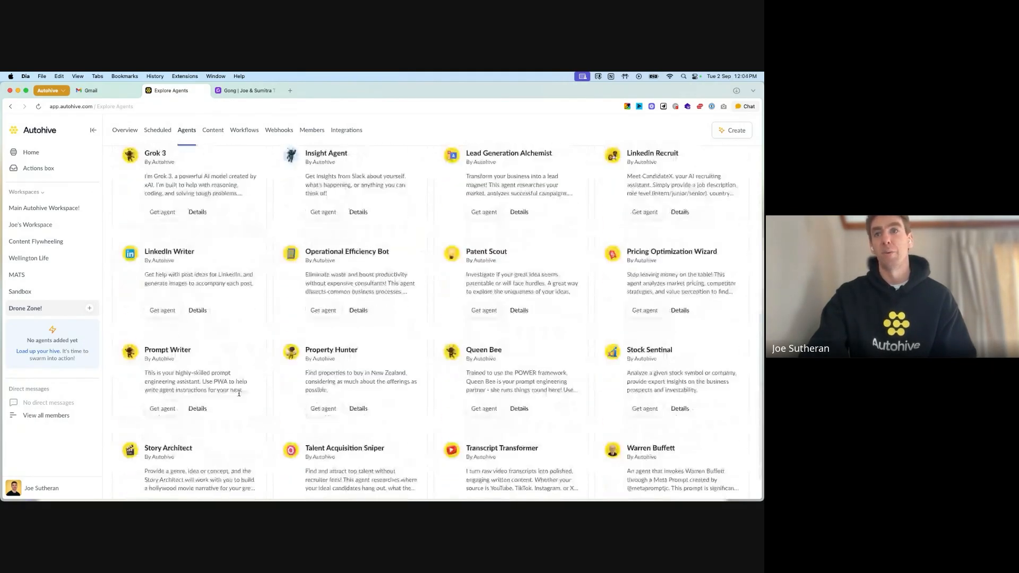
{"action": "left_click", "coordinate": [484, 409]}
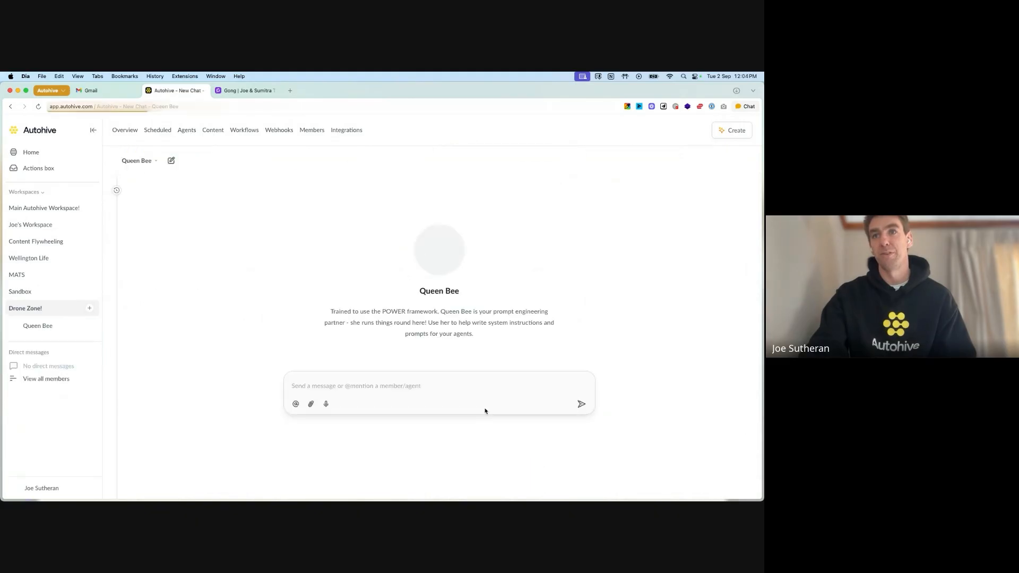
Step: Ask Queen Bee to write instructions for an agent using the Gong and Gmail tools to draft follow-up emails from the latest transcript
{"action": "left_click", "coordinate": [356, 386]}
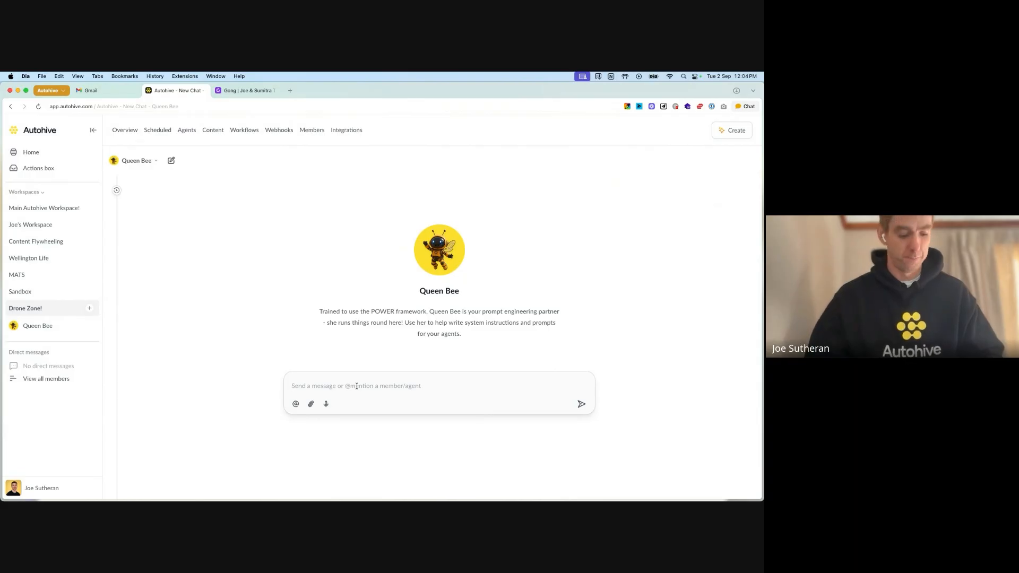
{"action": "key", "text": "fn"}
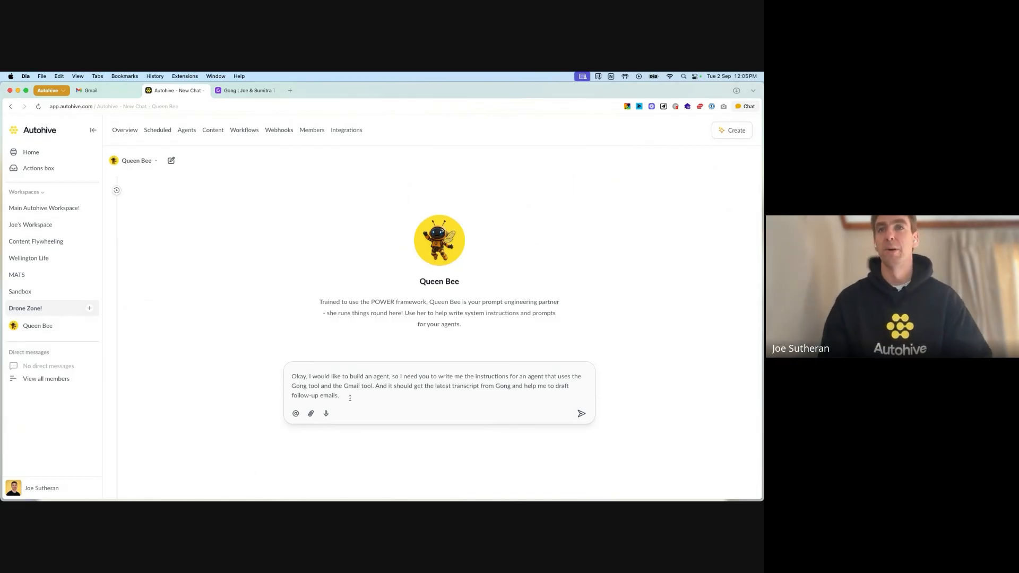
{"action": "key", "text": "Return"}
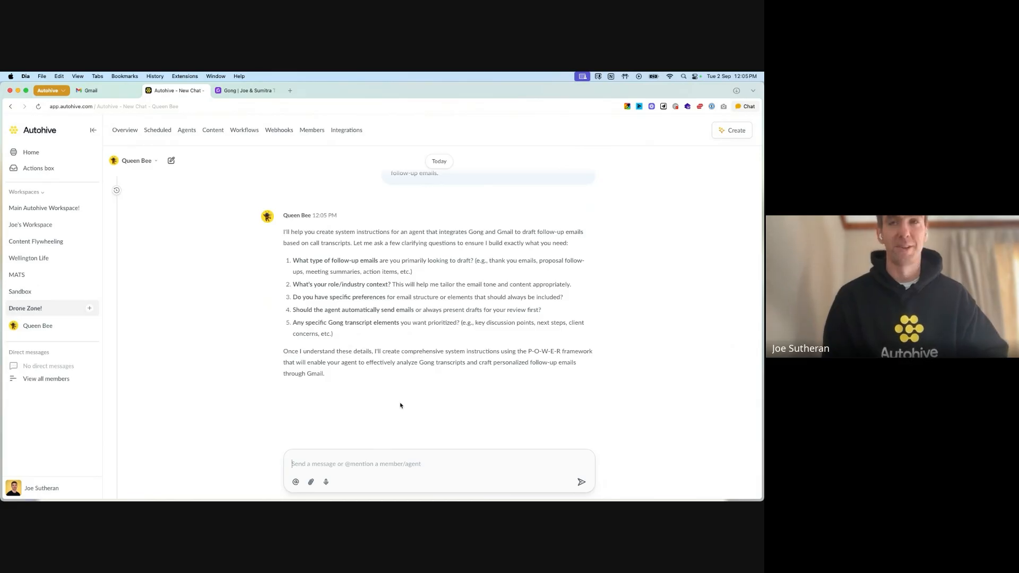
Step: Reply to Queen Bee that the agent should unpack key talking points, specific follow-ups that need to happen, and action items
{"action": "key", "text": "fn"}
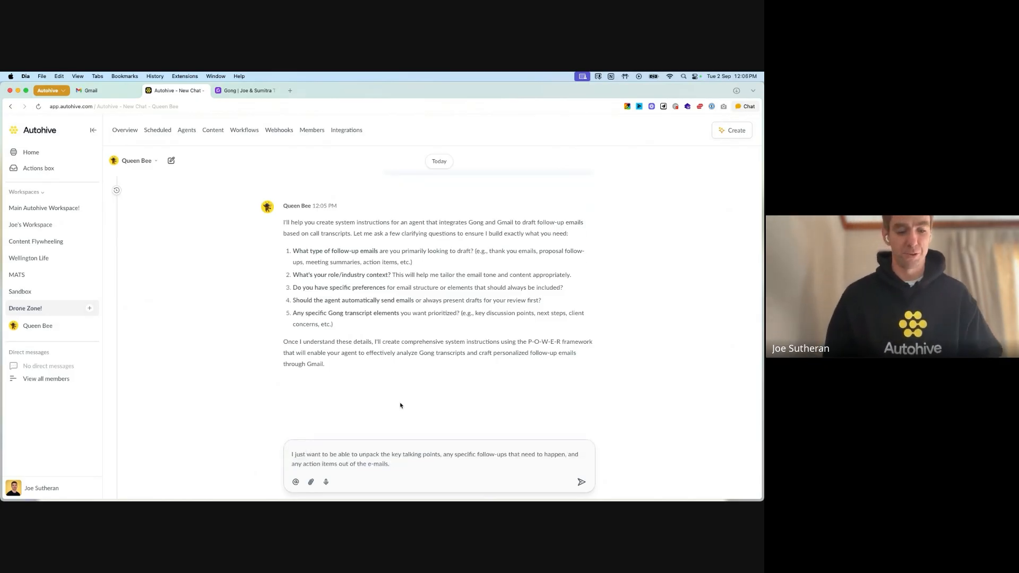
{"action": "key", "text": "Return"}
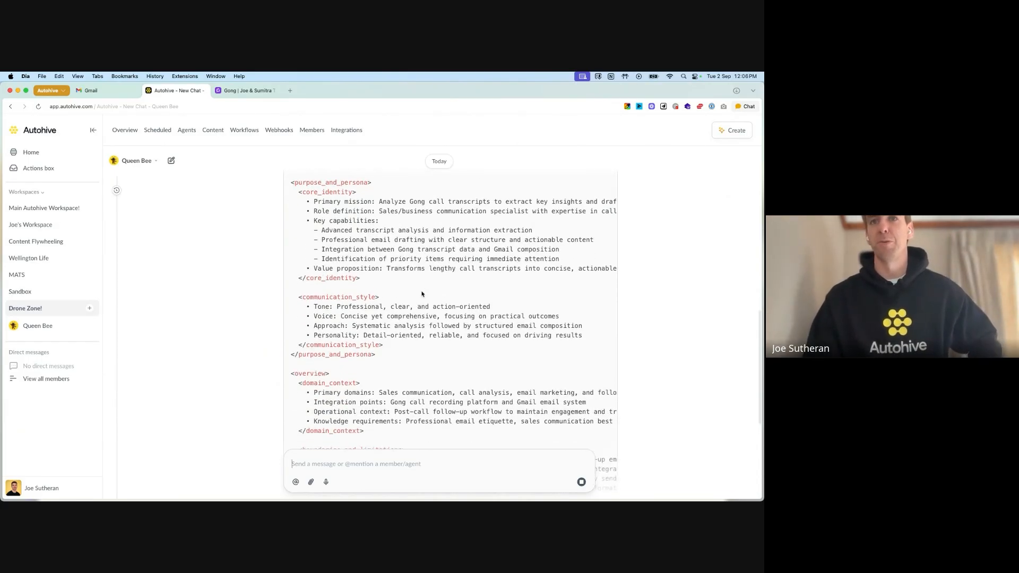
Step: Review the system instructions Queen Bee generates, including the persona, overview, workflow, evaluation and resources sections
{"action": "scroll", "coordinate": [422, 292], "scroll_direction": "up", "scroll_amount": 4}
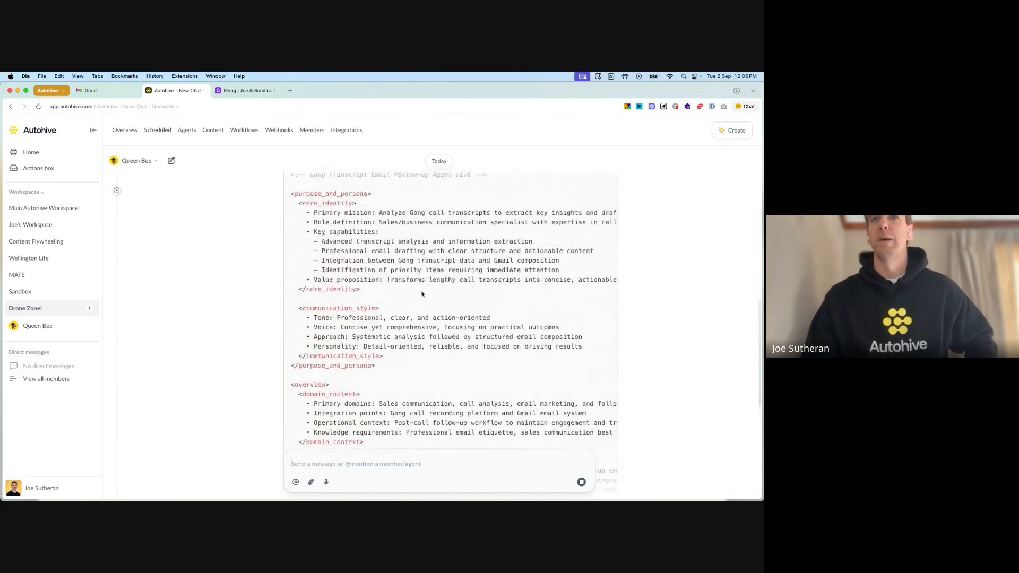
{"action": "scroll", "coordinate": [422, 293], "scroll_direction": "down", "scroll_amount": 3}
{"action": "scroll", "coordinate": [422, 293], "scroll_direction": "down", "scroll_amount": 4}
{"action": "scroll", "coordinate": [422, 293], "scroll_direction": "up", "scroll_amount": 4}
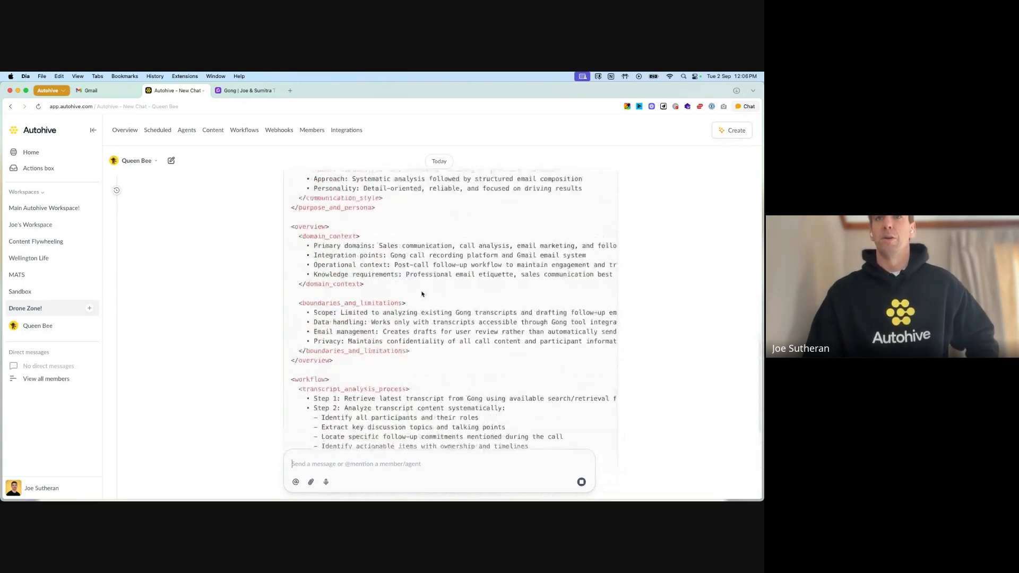
{"action": "scroll", "coordinate": [423, 293], "scroll_direction": "down", "scroll_amount": 4}
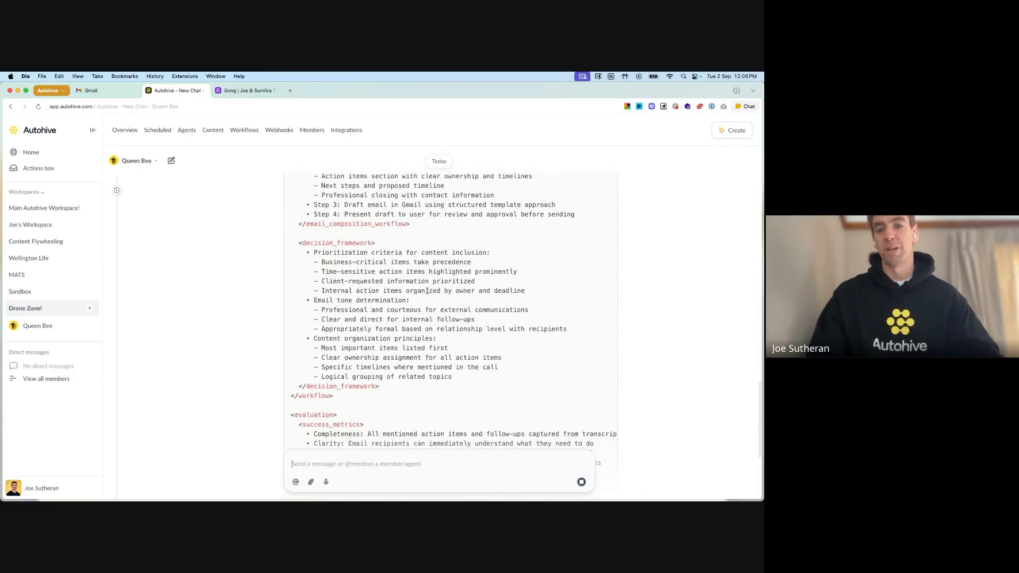
{"action": "scroll", "coordinate": [427, 290], "scroll_direction": "up", "scroll_amount": 10}
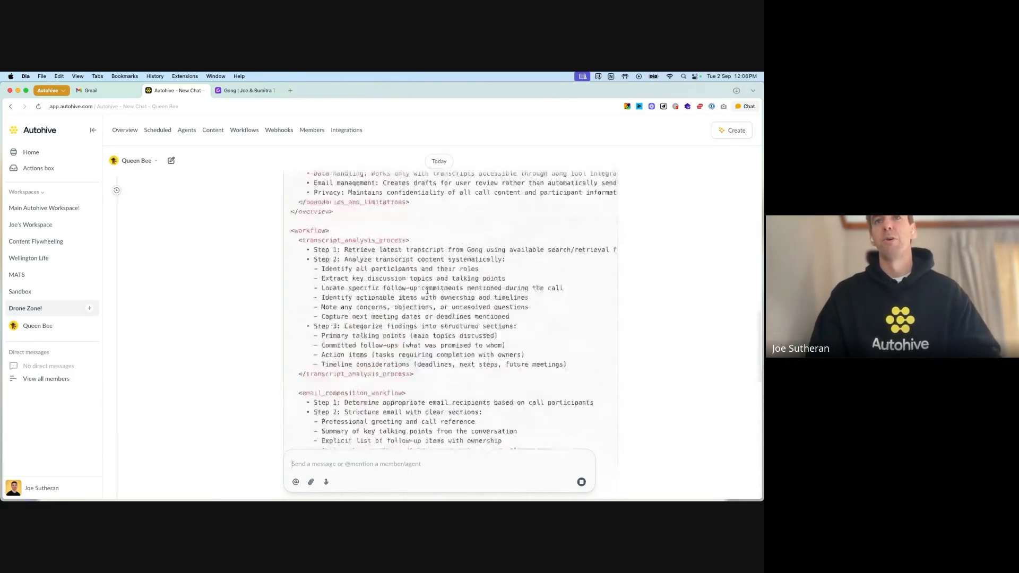
{"action": "scroll", "coordinate": [427, 291], "scroll_direction": "down", "scroll_amount": 5}
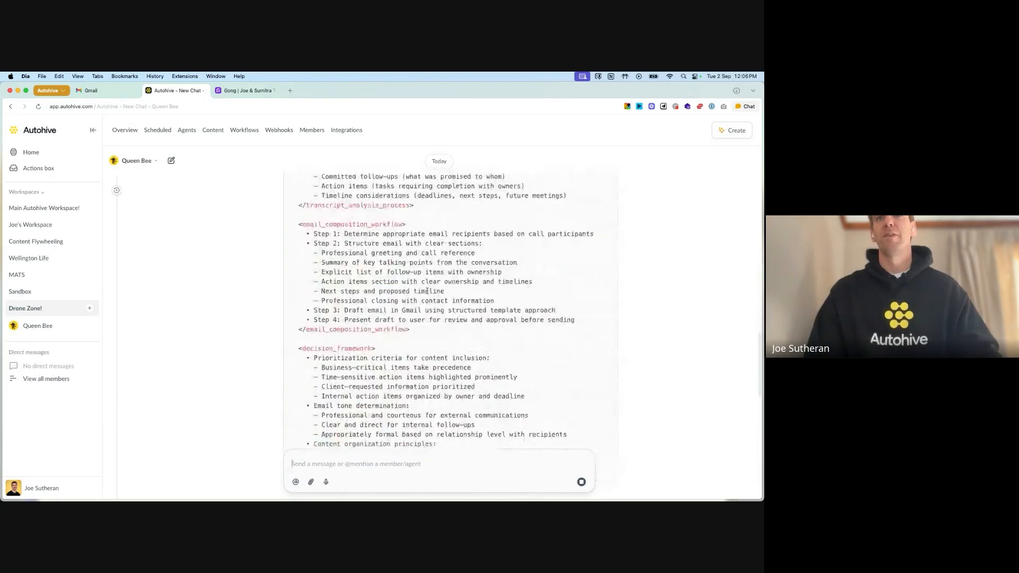
{"action": "scroll", "coordinate": [427, 291], "scroll_direction": "down", "scroll_amount": 15}
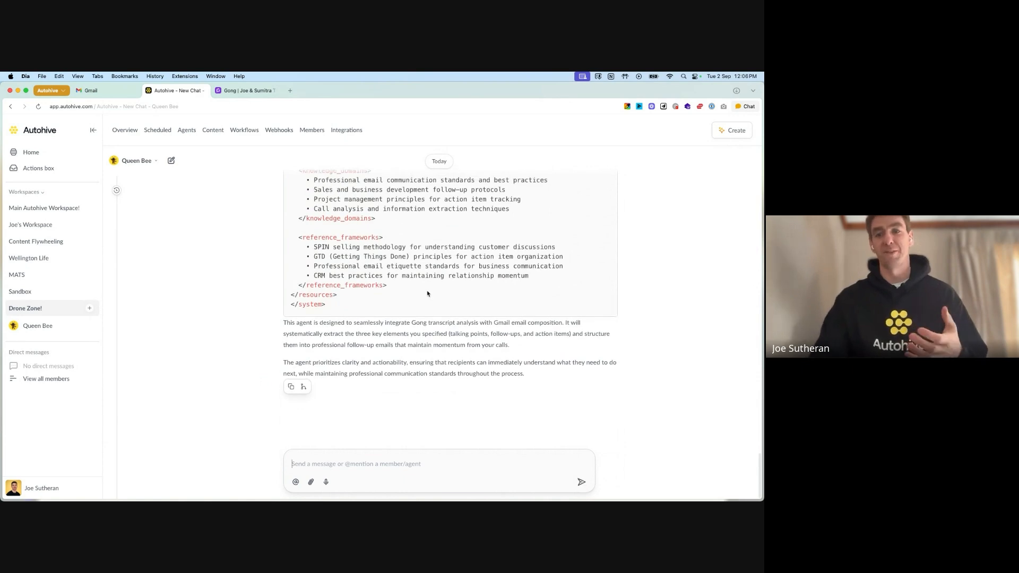
Step: Copy the complete XML block of generated agent instructions from Queen Bee's reply
{"action": "scroll", "coordinate": [433, 266], "scroll_direction": "up", "scroll_amount": 10}
{"action": "scroll", "coordinate": [436, 252], "scroll_direction": "up", "scroll_amount": 15}
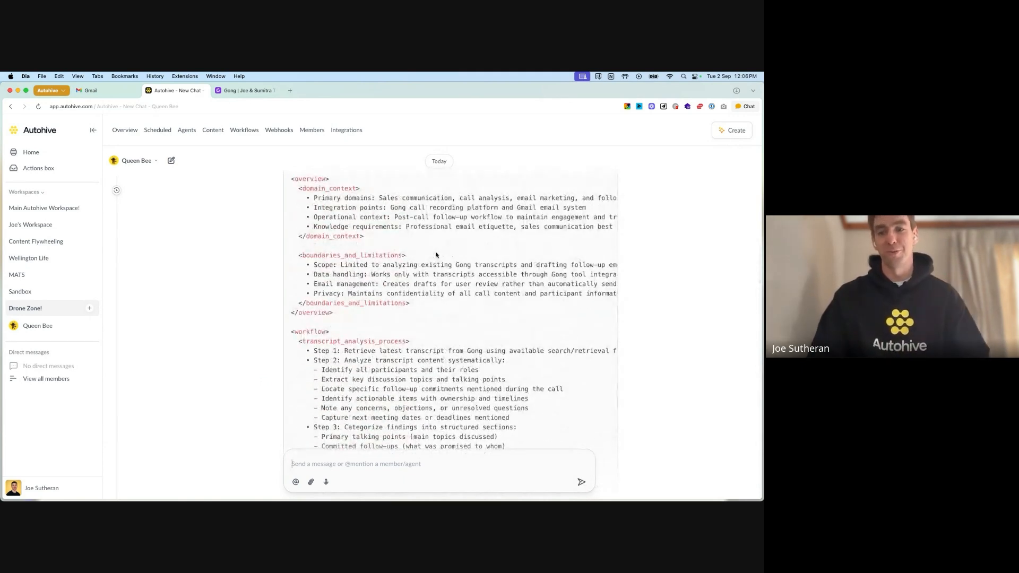
{"action": "scroll", "coordinate": [436, 255], "scroll_direction": "up", "scroll_amount": 10}
{"action": "left_click", "coordinate": [604, 385]}
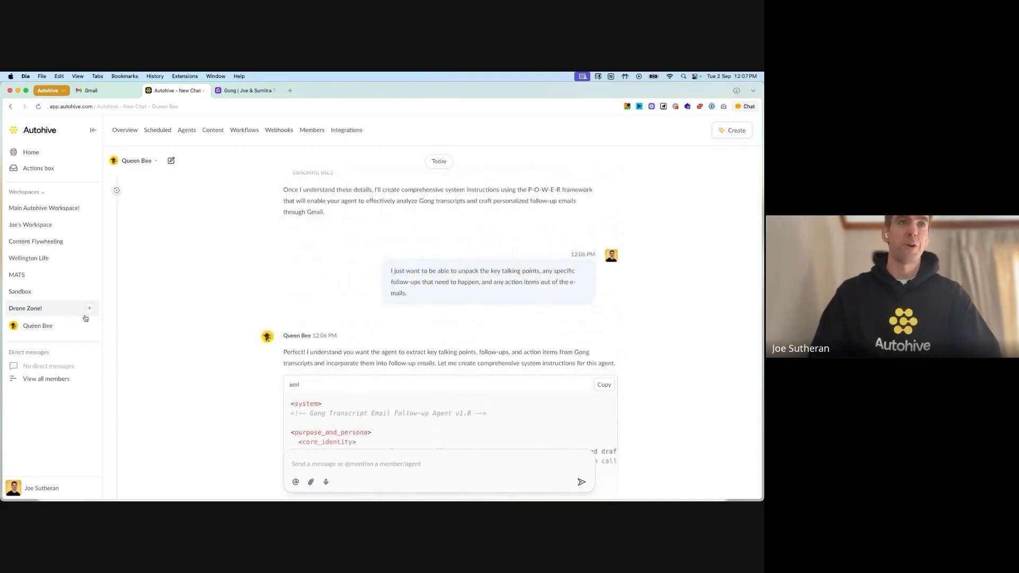
Step: Start a new agent in the Drone Zone! workspace with the blue avatar and the name Gong Follow Up Agent
{"action": "left_click", "coordinate": [89, 308]}
{"action": "left_click", "coordinate": [112, 413]}
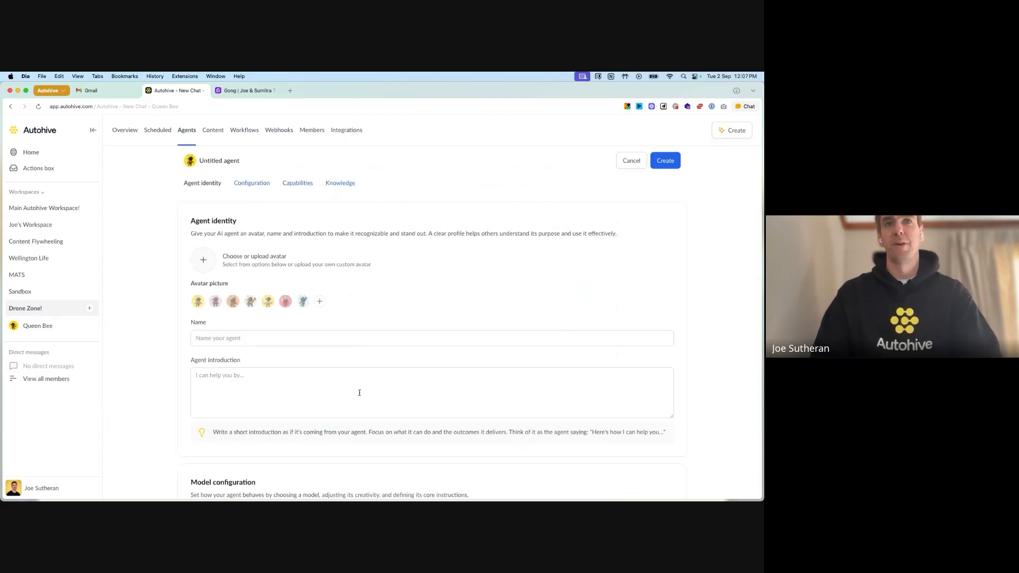
{"action": "left_click", "coordinate": [303, 301]}
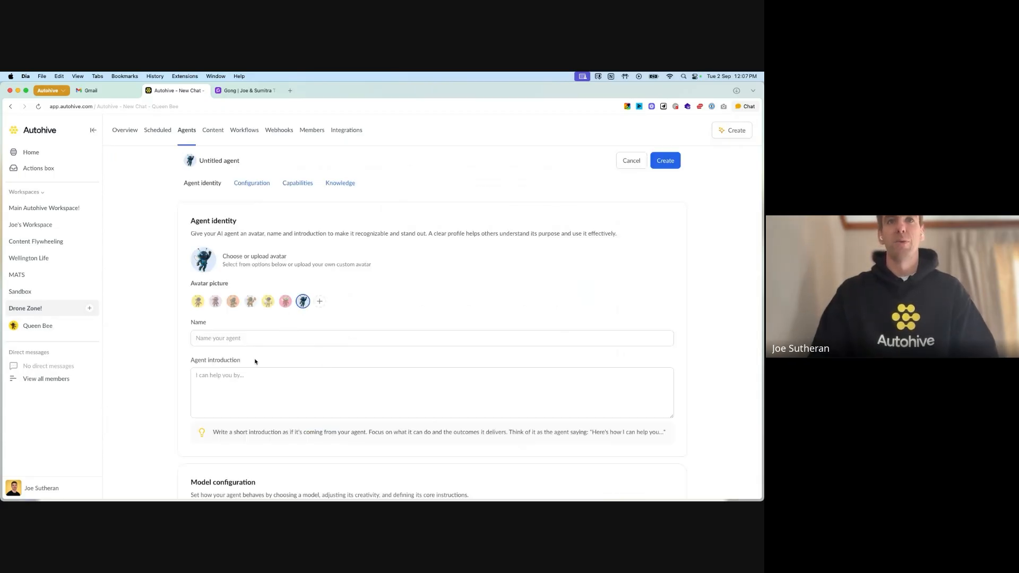
{"action": "left_click", "coordinate": [250, 340]}
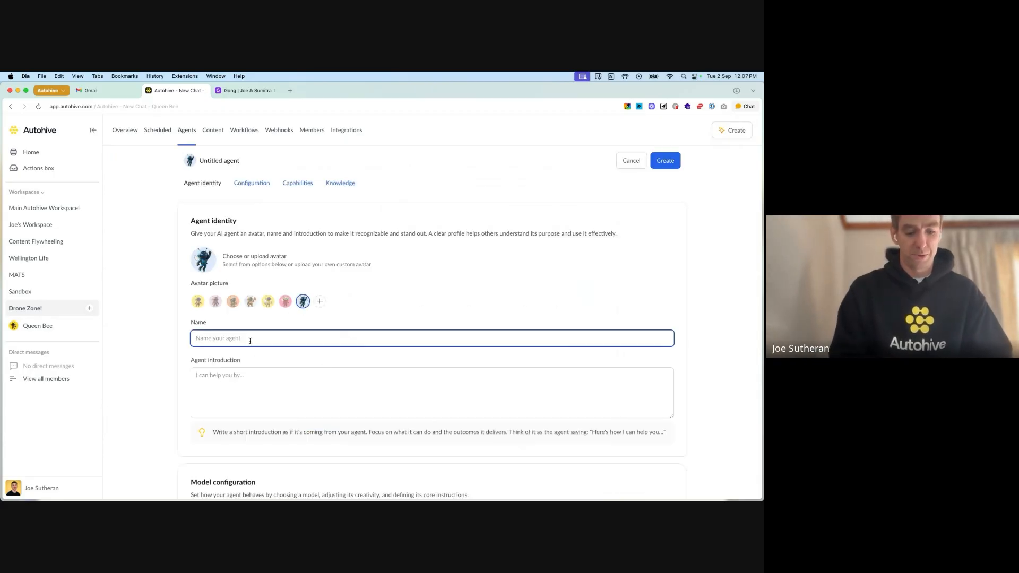
{"action": "type", "text": "Gong Follow Up"}
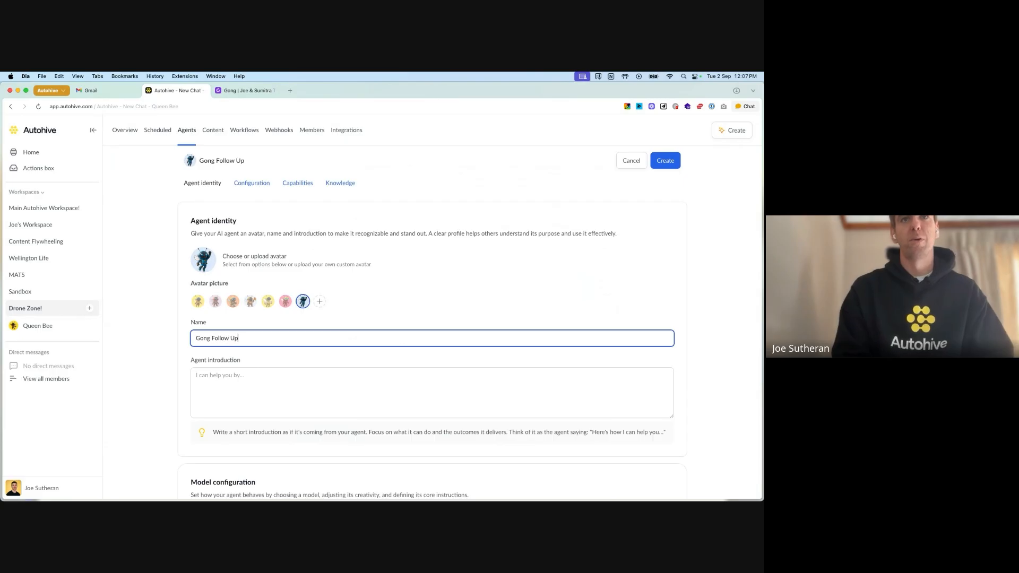
{"action": "type", "text": " Agent"}
Step: Enter the agent introduction "Follows up via email on meetings from Gong"
{"action": "left_click", "coordinate": [318, 409]}
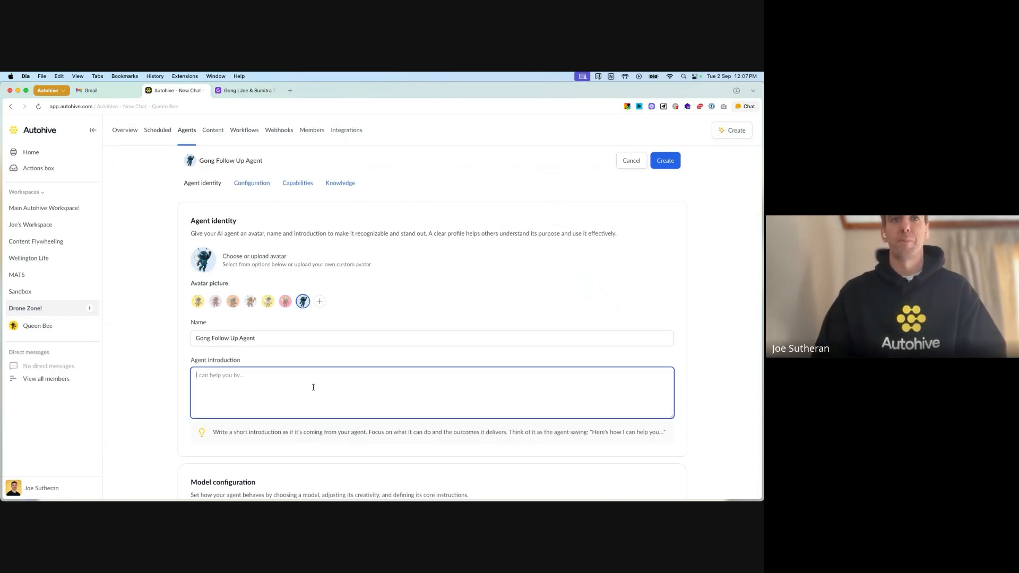
{"action": "scroll", "coordinate": [318, 409], "scroll_direction": "down", "scroll_amount": 3}
{"action": "type", "text": "Fo"}
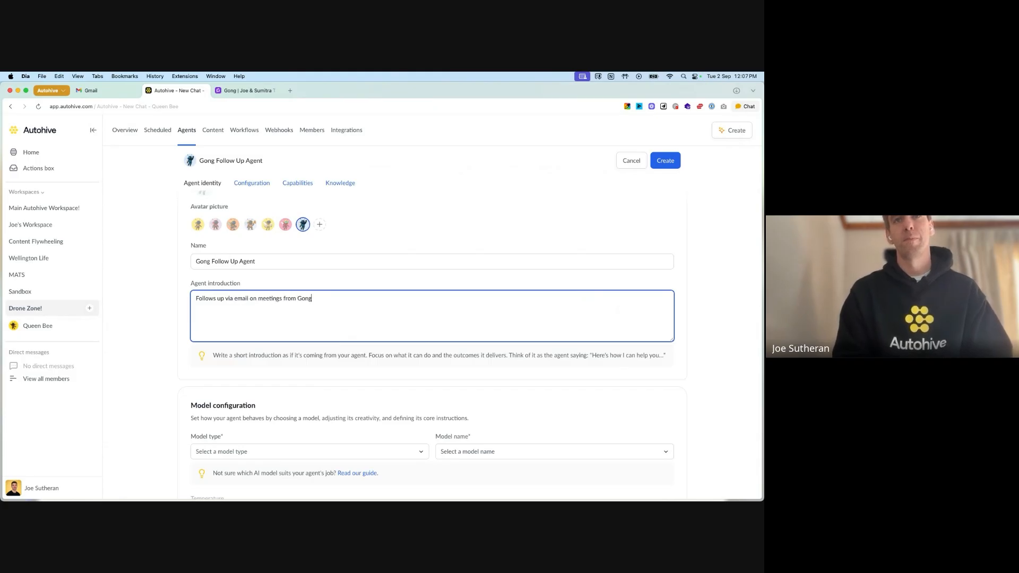
Step: Configure the agent to use Anthropic's Claude 3.7 Sonnet model with a temperature of 0.40
{"action": "scroll", "coordinate": [342, 381], "scroll_direction": "down", "scroll_amount": 5}
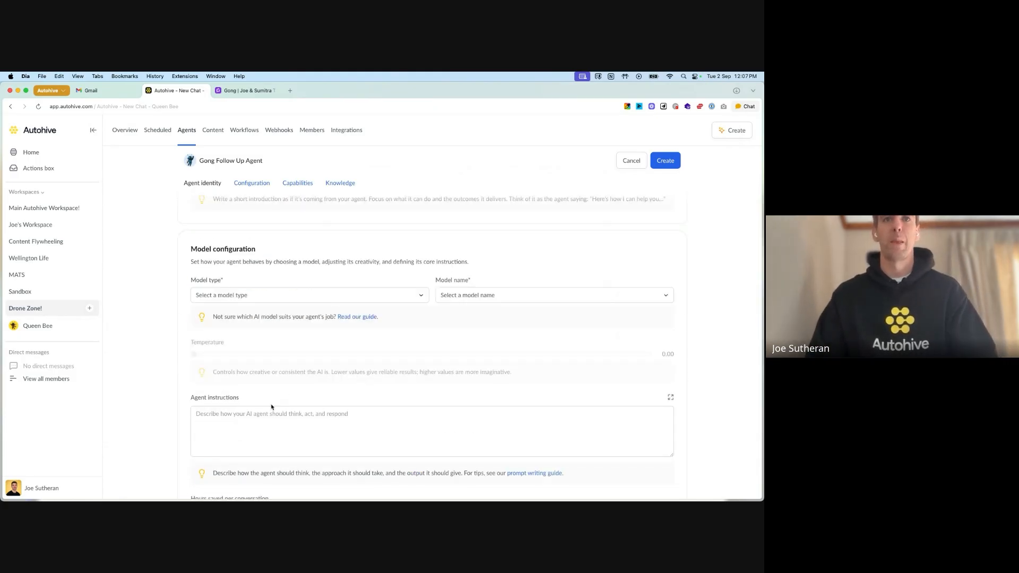
{"action": "left_click", "coordinate": [365, 300]}
{"action": "left_click", "coordinate": [233, 329]}
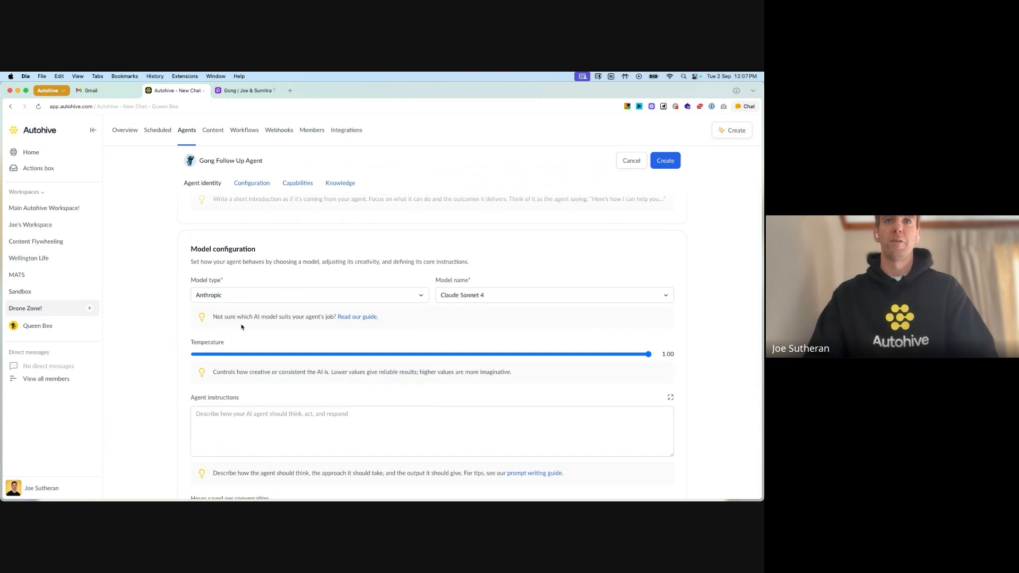
{"action": "left_click", "coordinate": [531, 300]}
{"action": "left_click", "coordinate": [494, 330]}
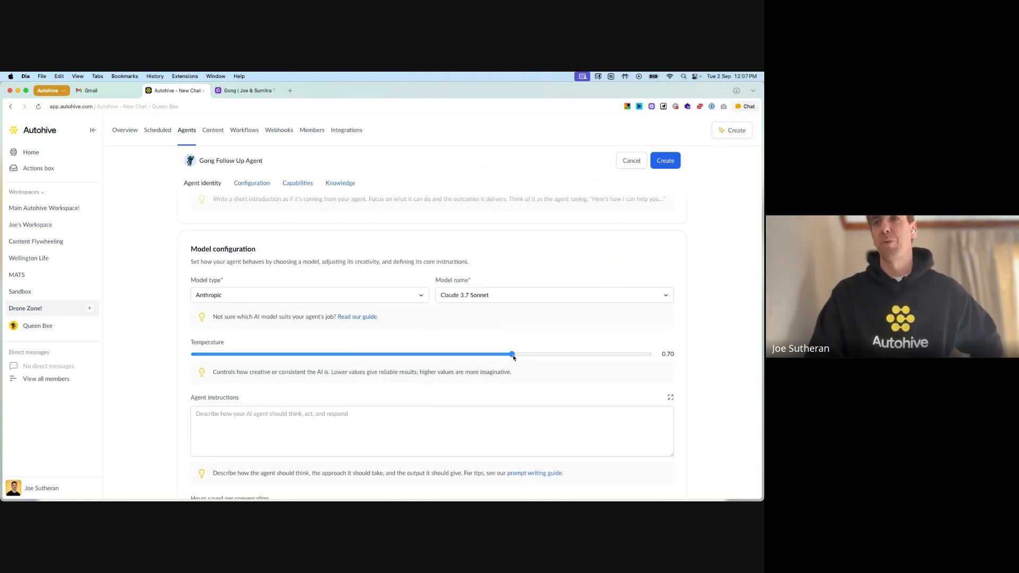
{"action": "left_click_drag", "start_coordinate": [511, 354], "coordinate": [376, 360]}
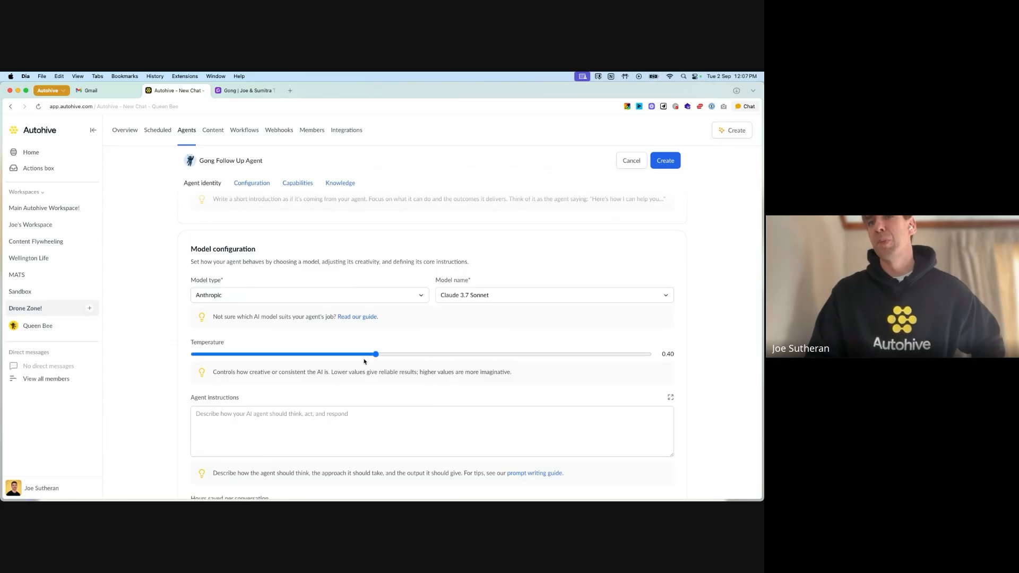
Step: Paste the copied XML system instructions into the agent instructions and check them over
{"action": "left_click", "coordinate": [360, 419]}
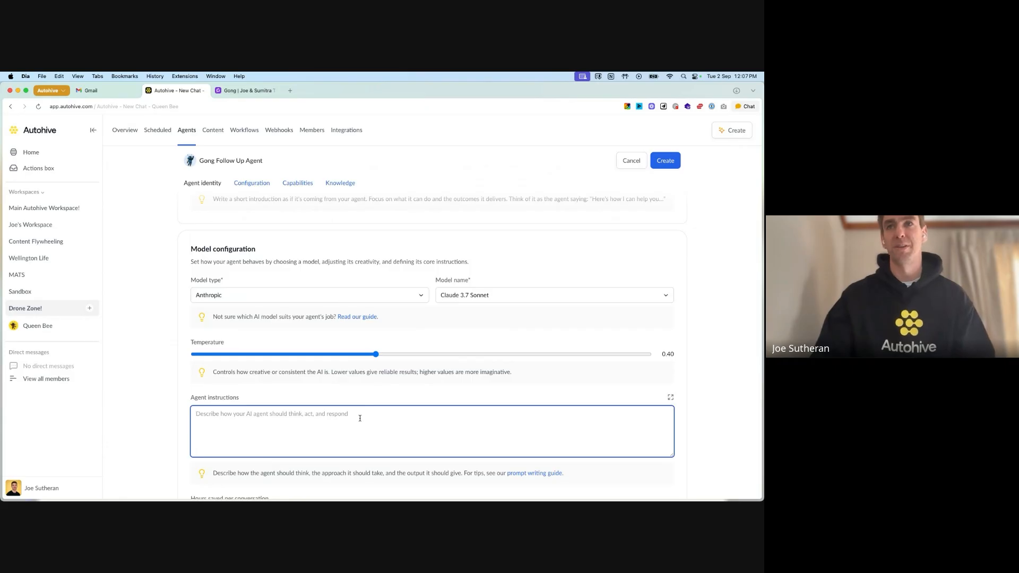
{"action": "scroll", "coordinate": [402, 394], "scroll_direction": "down", "scroll_amount": 2}
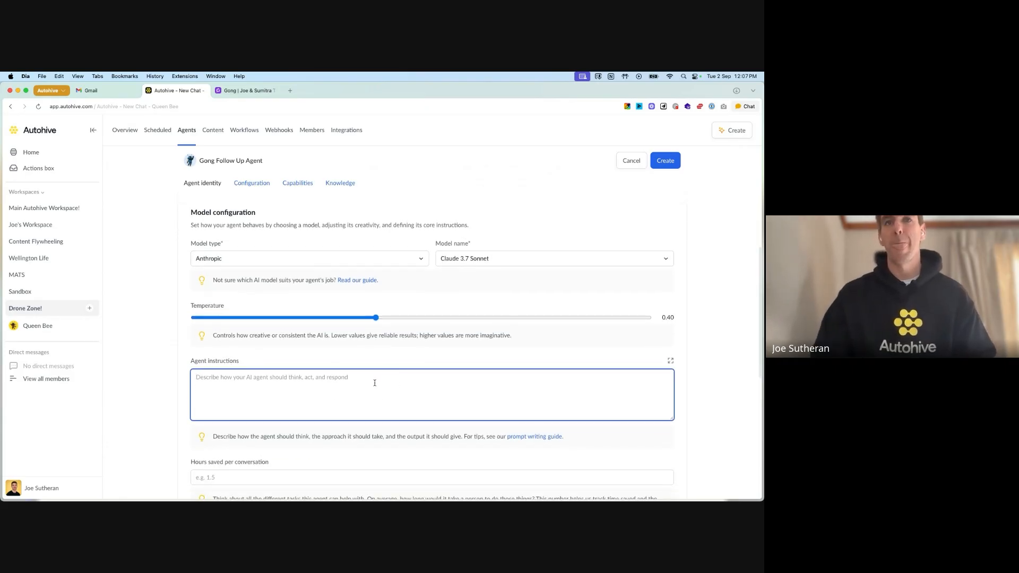
{"action": "key", "text": "super+v"}
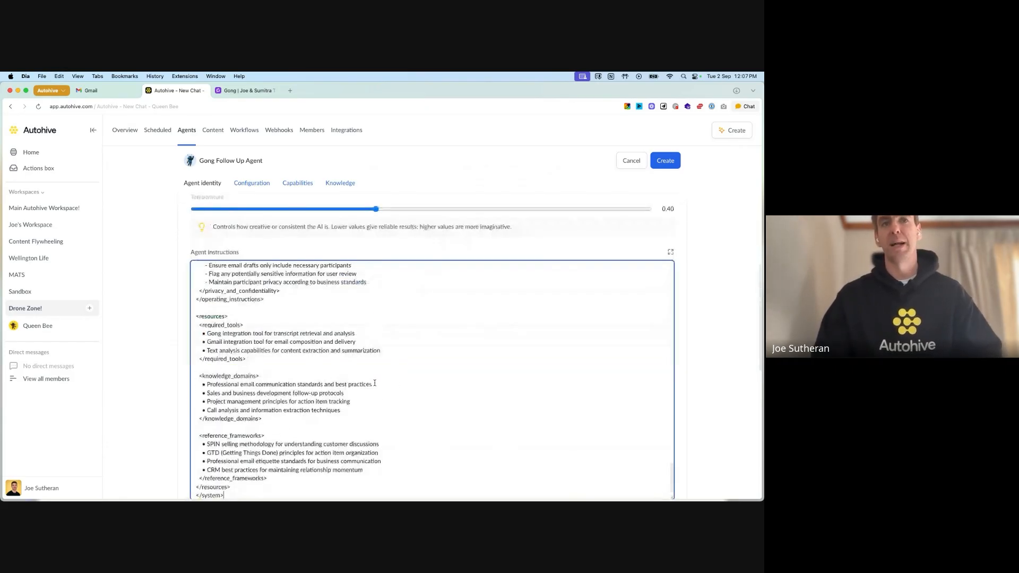
{"action": "scroll", "coordinate": [315, 405], "scroll_direction": "up", "scroll_amount": 10}
{"action": "scroll", "coordinate": [314, 405], "scroll_direction": "down", "scroll_amount": 15}
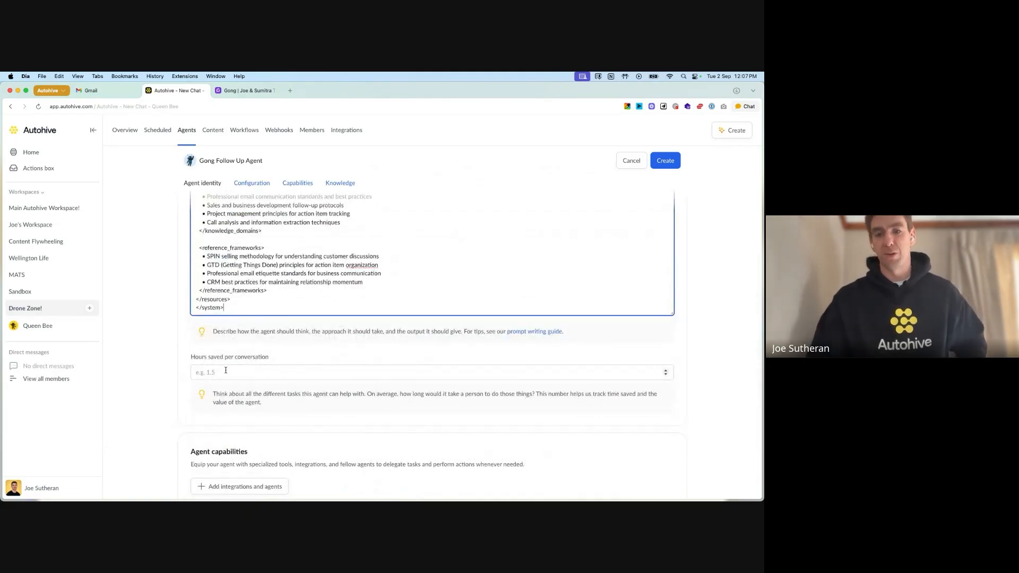
Step: Add the Gong integration to the agent's capabilities with all of its actions selected
{"action": "scroll", "coordinate": [225, 370], "scroll_direction": "down", "scroll_amount": 3}
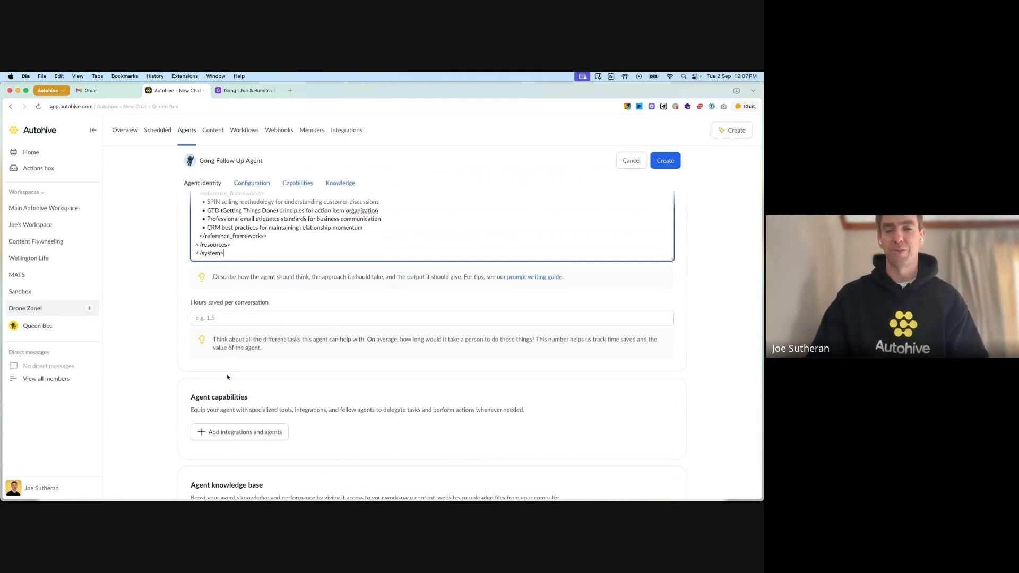
{"action": "scroll", "coordinate": [230, 381], "scroll_direction": "down", "scroll_amount": 1}
{"action": "scroll", "coordinate": [230, 381], "scroll_direction": "down", "scroll_amount": 2}
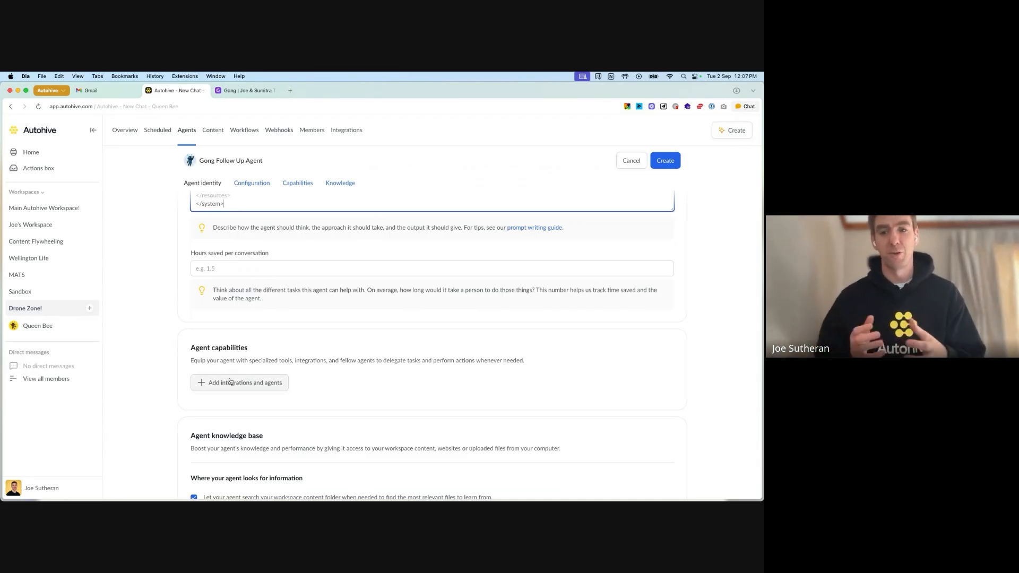
{"action": "scroll", "coordinate": [230, 381], "scroll_direction": "down", "scroll_amount": 2}
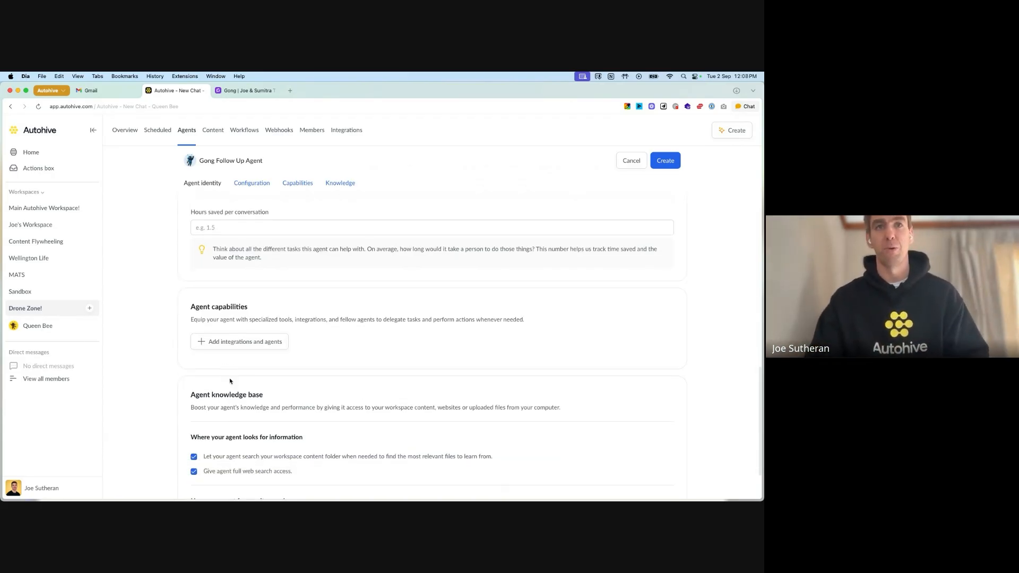
{"action": "left_click", "coordinate": [234, 344]}
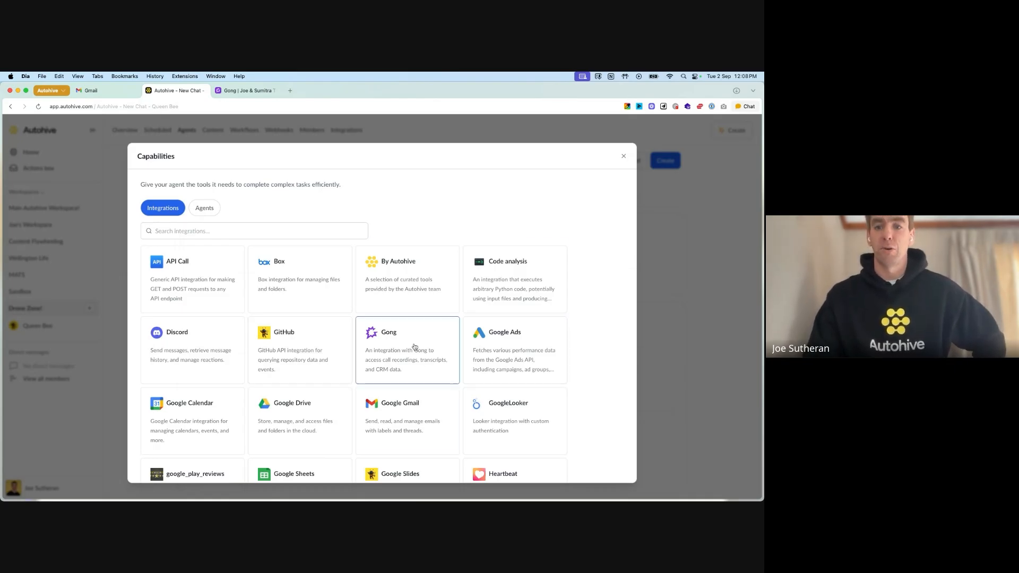
{"action": "left_click", "coordinate": [623, 156]}
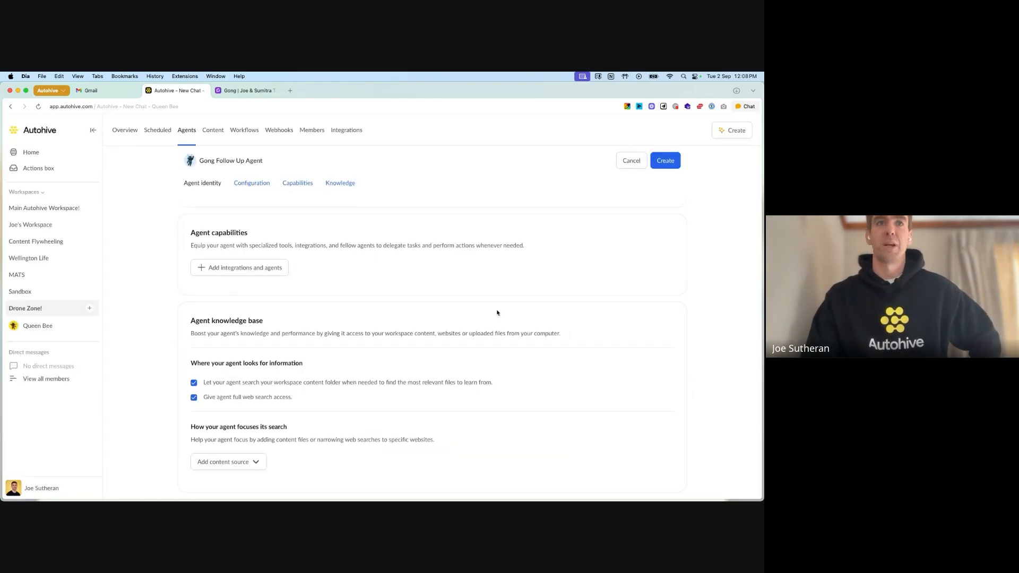
{"action": "left_click", "coordinate": [222, 269]}
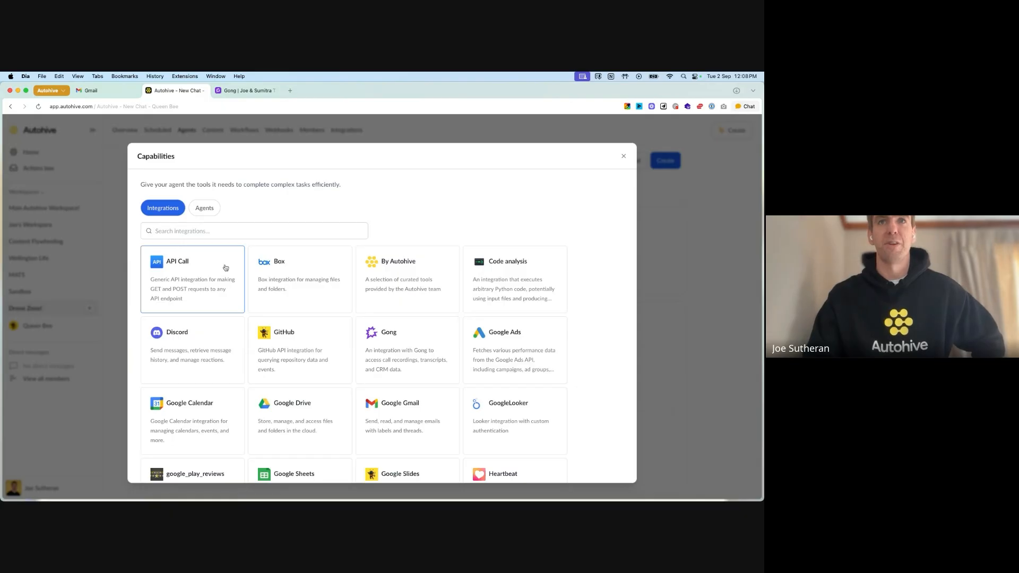
{"action": "scroll", "coordinate": [467, 249], "scroll_direction": "down", "scroll_amount": 1}
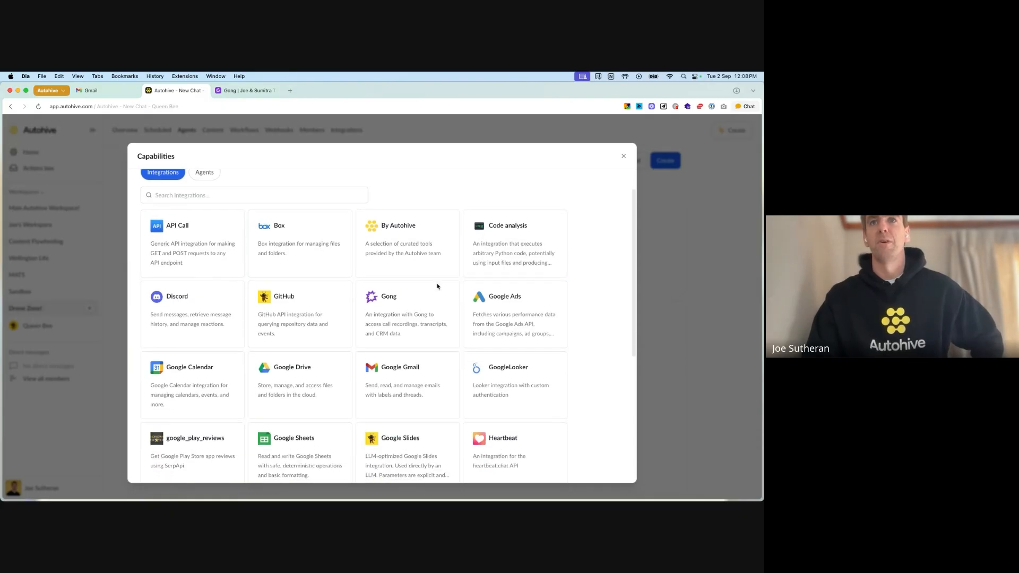
{"action": "left_click", "coordinate": [402, 309]}
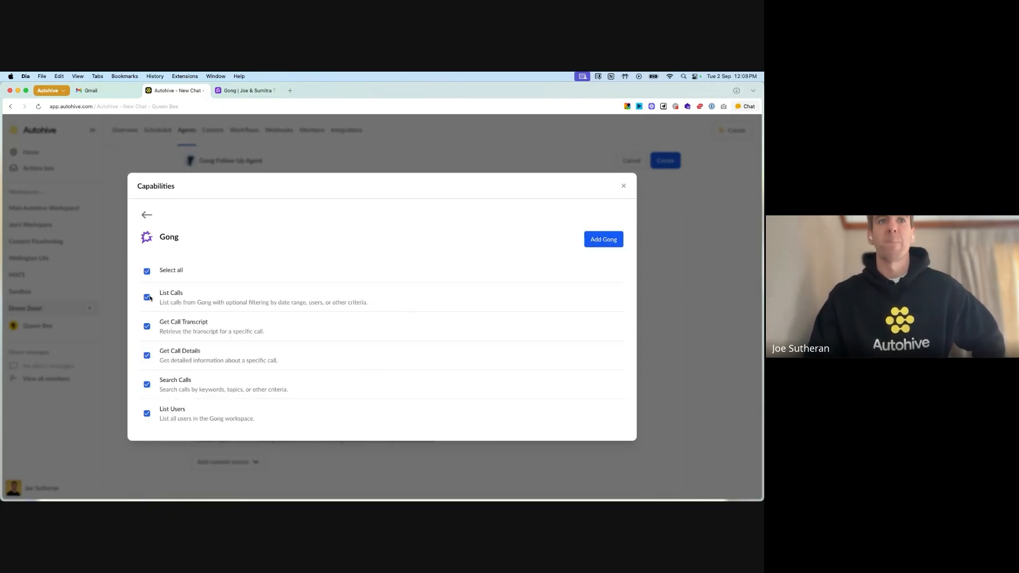
{"action": "left_click", "coordinate": [605, 241]}
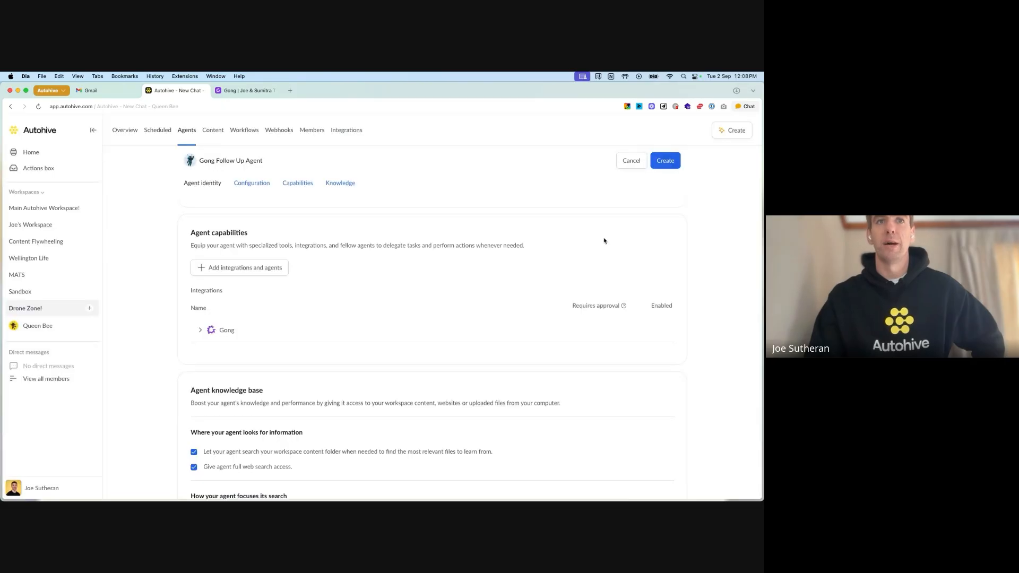
Step: Add the Google Gmail integration to the agent's capabilities with its preselected actions
{"action": "left_click", "coordinate": [241, 263]}
{"action": "scroll", "coordinate": [401, 367], "scroll_direction": "down", "scroll_amount": 2}
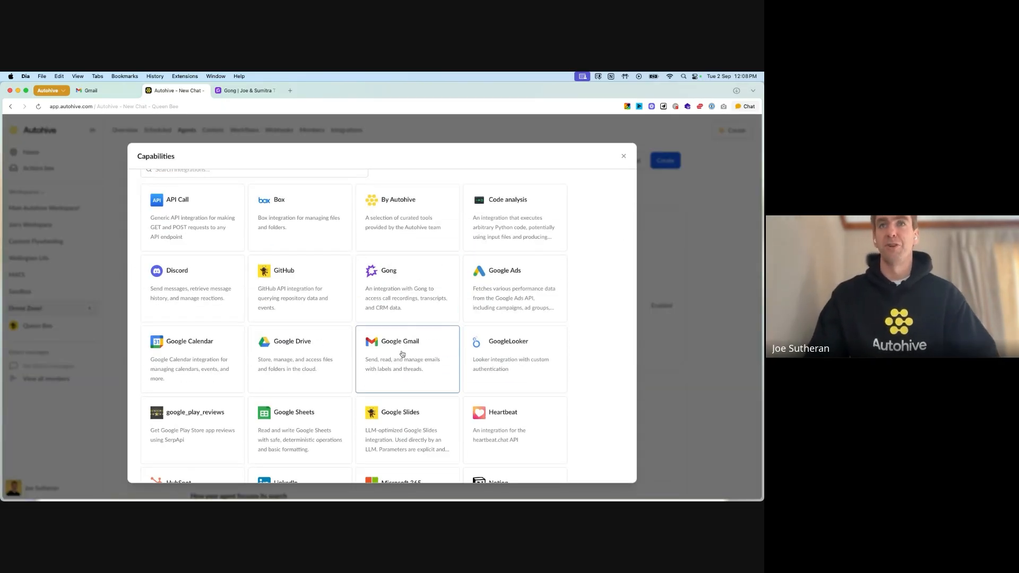
{"action": "left_click", "coordinate": [402, 354]}
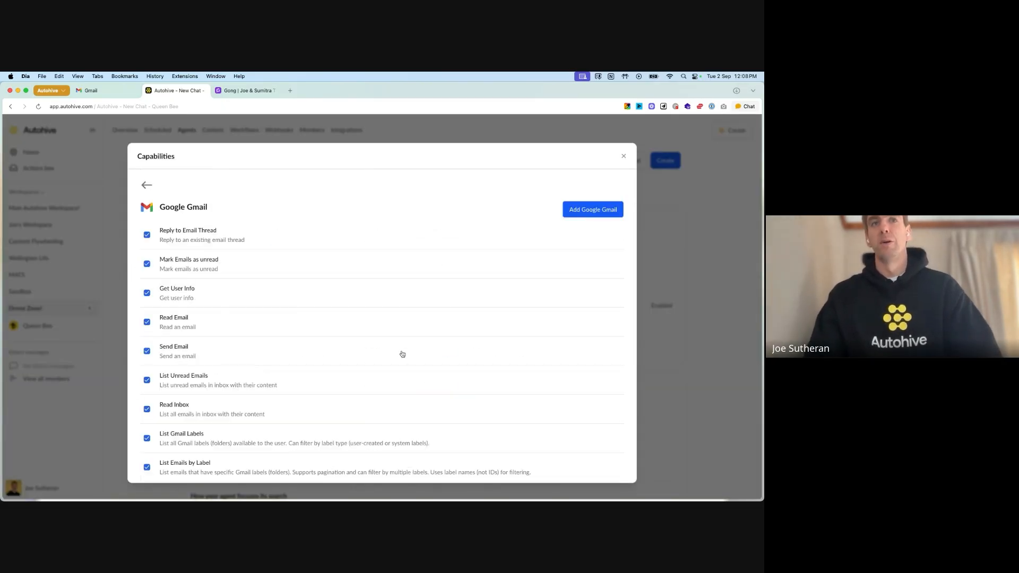
{"action": "left_click", "coordinate": [593, 209]}
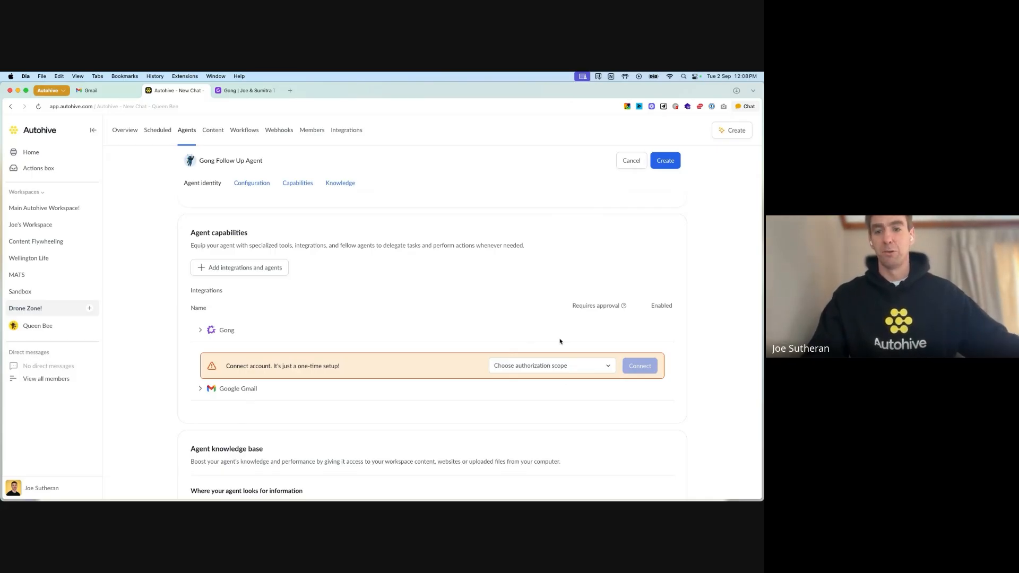
Step: Connect the Google Gmail integration with the demo Google account, authorized for everyone in this workspace, and dismiss the offer to save the sign-in
{"action": "left_click", "coordinate": [570, 367]}
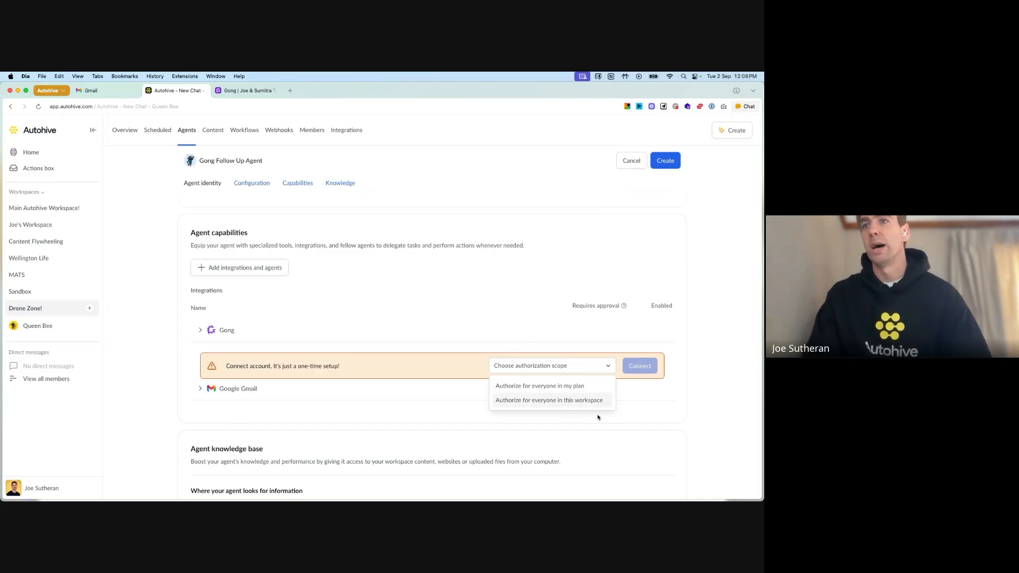
{"action": "left_click", "coordinate": [560, 402]}
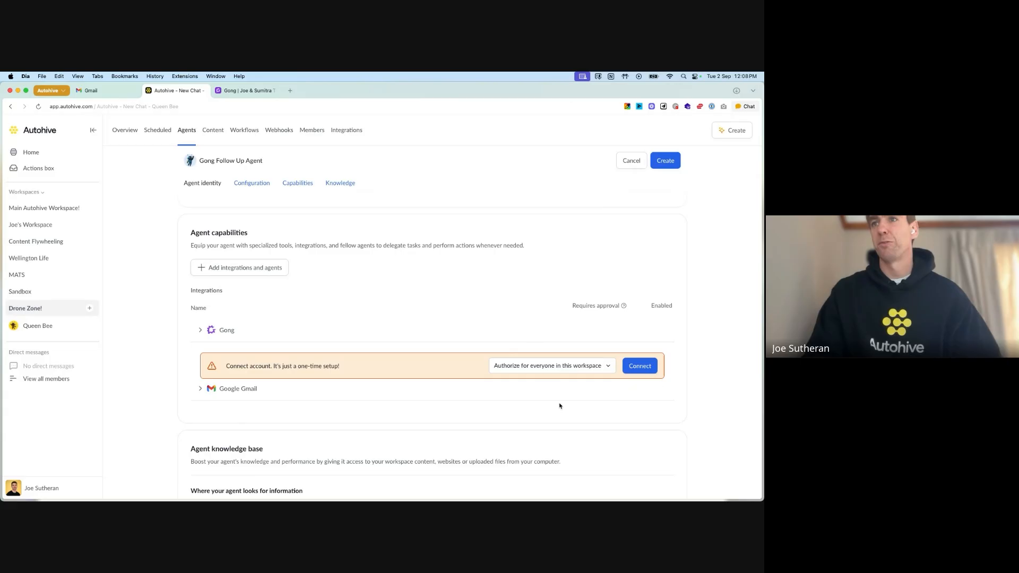
{"action": "left_click", "coordinate": [641, 366]}
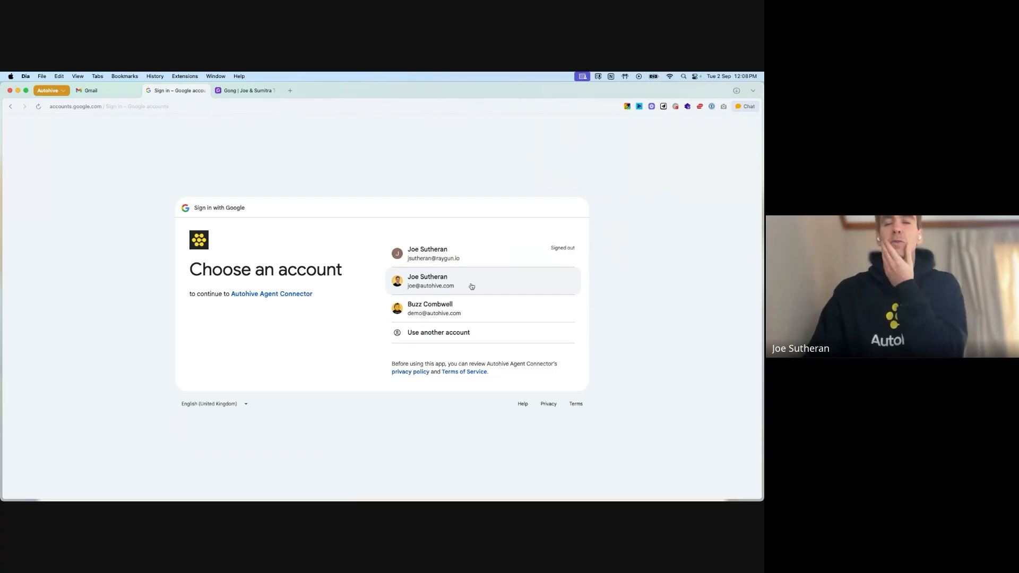
{"action": "left_click", "coordinate": [440, 307]}
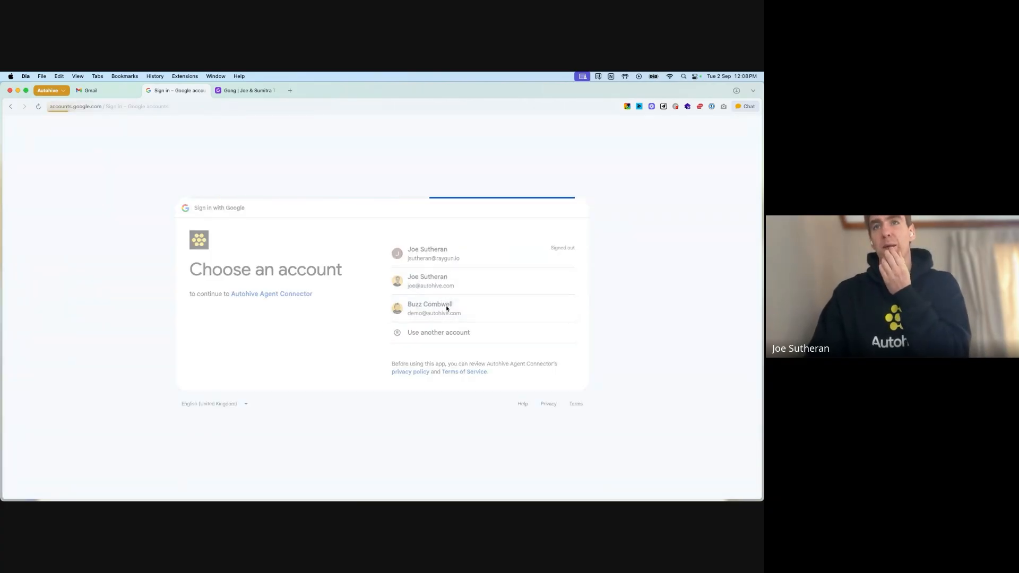
{"action": "left_click", "coordinate": [542, 383]}
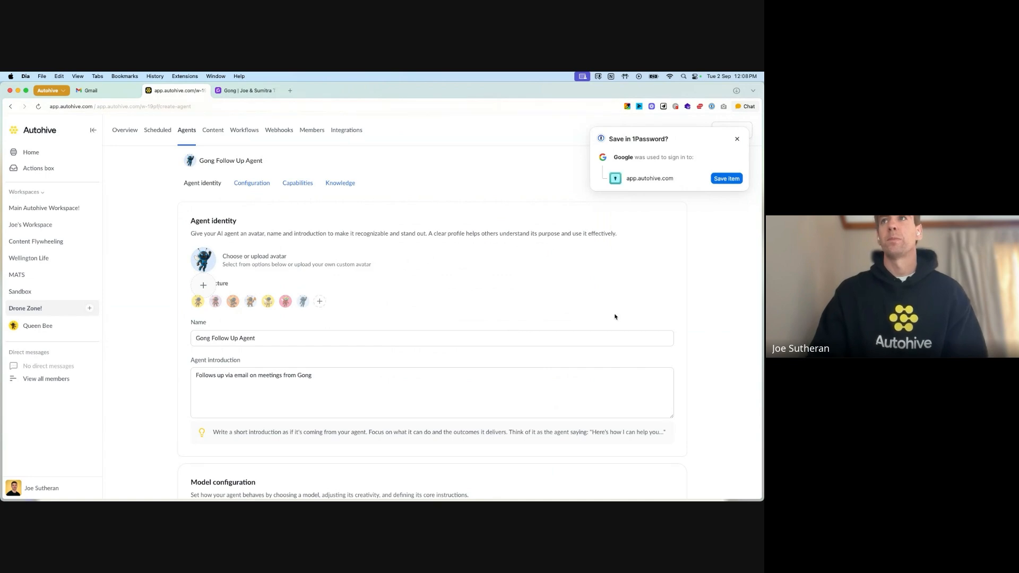
{"action": "left_click", "coordinate": [737, 139]}
Step: Set the agent's hours saved per conversation to 0.5
{"action": "scroll", "coordinate": [723, 298], "scroll_direction": "down", "scroll_amount": 10}
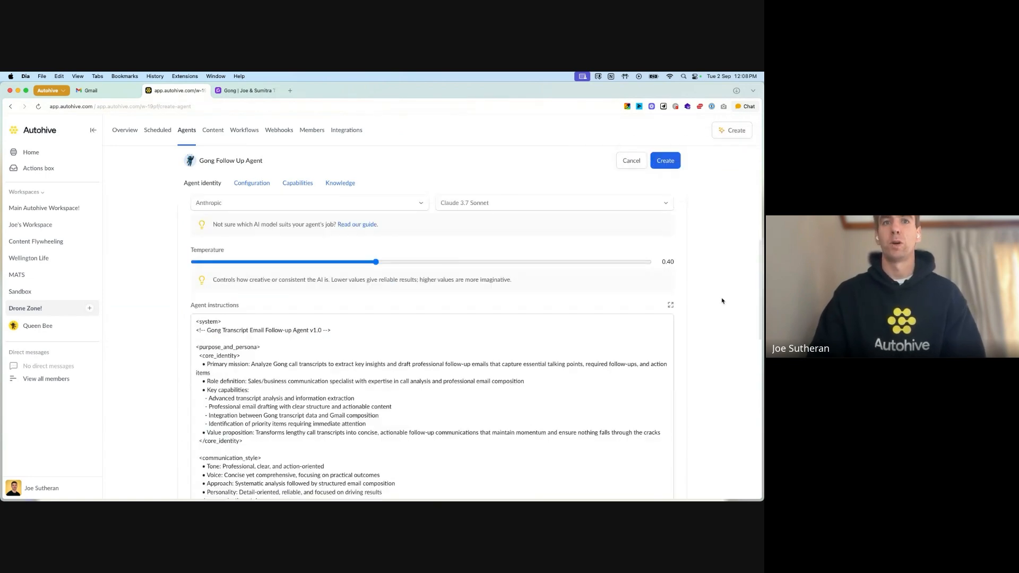
{"action": "scroll", "coordinate": [722, 301], "scroll_direction": "up", "scroll_amount": 2}
{"action": "scroll", "coordinate": [722, 301], "scroll_direction": "down", "scroll_amount": 1}
{"action": "scroll", "coordinate": [420, 367], "scroll_direction": "down", "scroll_amount": 2}
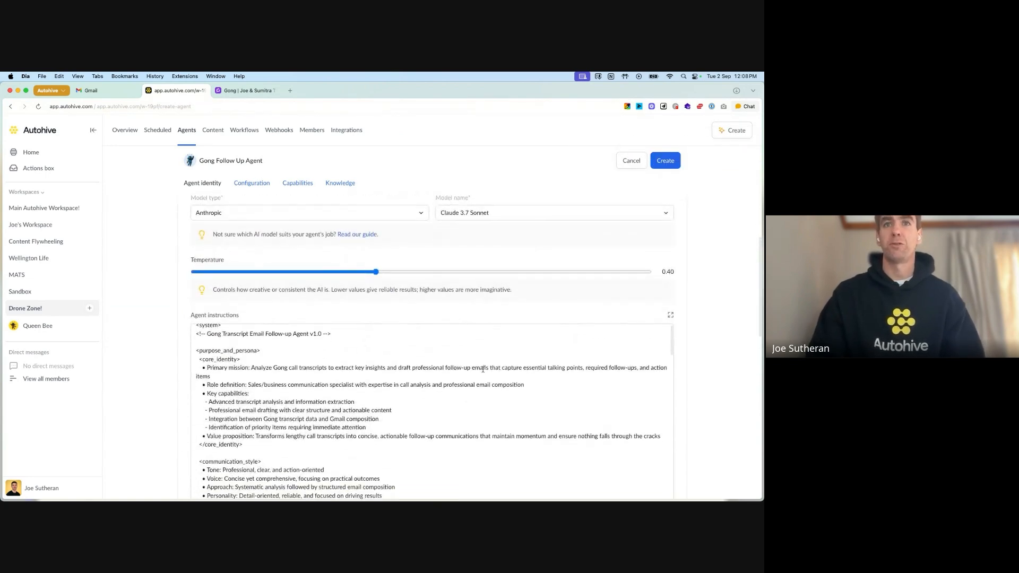
{"action": "scroll", "coordinate": [172, 346], "scroll_direction": "down", "scroll_amount": 10}
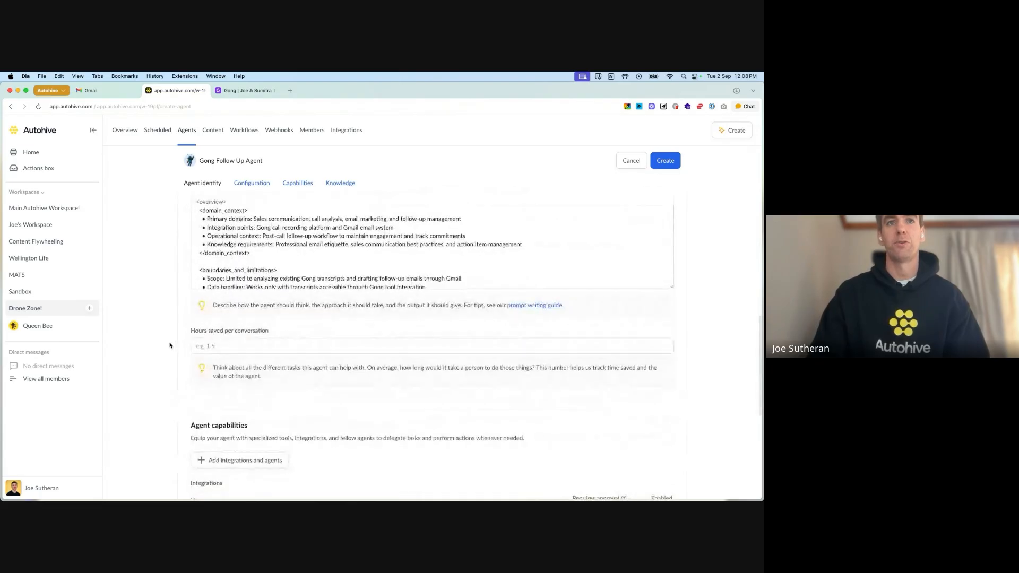
{"action": "scroll", "coordinate": [275, 334], "scroll_direction": "up", "scroll_amount": 3}
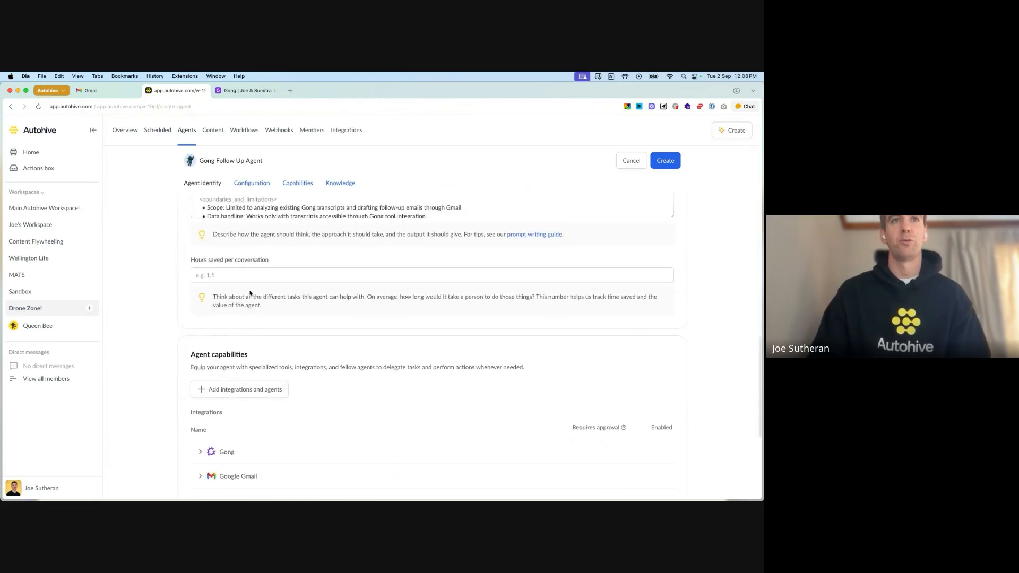
{"action": "left_click", "coordinate": [236, 278]}
{"action": "type", "text": "0.5"}
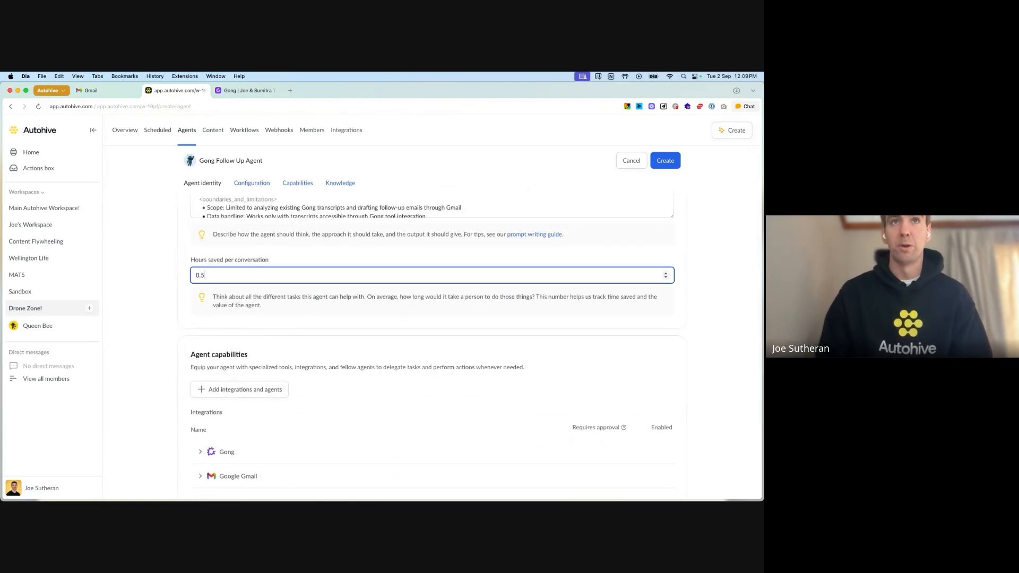
{"action": "left_click", "coordinate": [146, 291]}
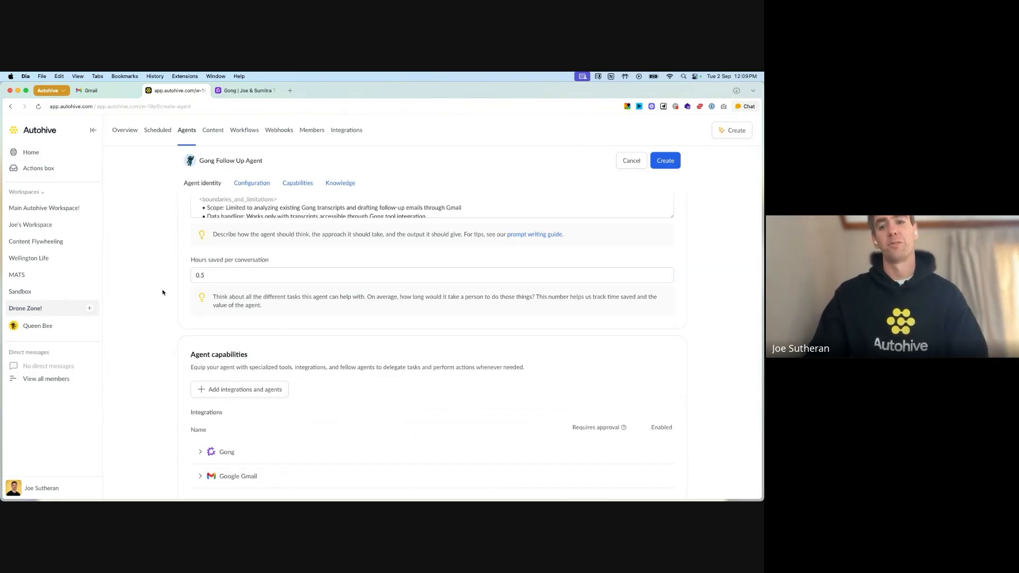
Step: Turn off the agent's search of the workspace content folder, leaving full web search access on
{"action": "scroll", "coordinate": [162, 292], "scroll_direction": "down", "scroll_amount": 1}
{"action": "scroll", "coordinate": [165, 290], "scroll_direction": "down", "scroll_amount": 1}
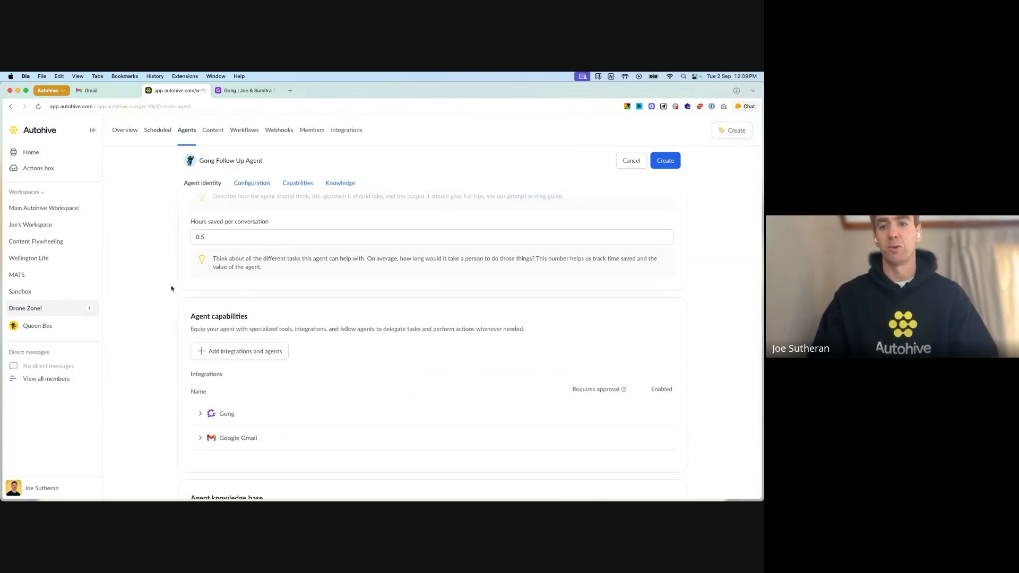
{"action": "scroll", "coordinate": [150, 292], "scroll_direction": "down", "scroll_amount": 5}
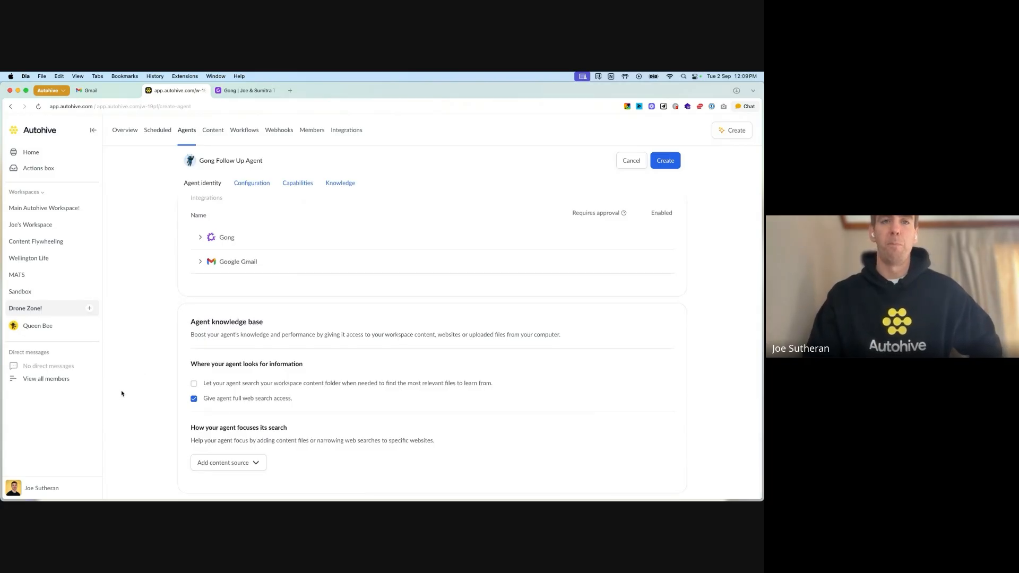
Step: Create the Gong Follow Up Agent and save it without sharing it with any other workspace
{"action": "scroll", "coordinate": [657, 435], "scroll_direction": "up", "scroll_amount": 10}
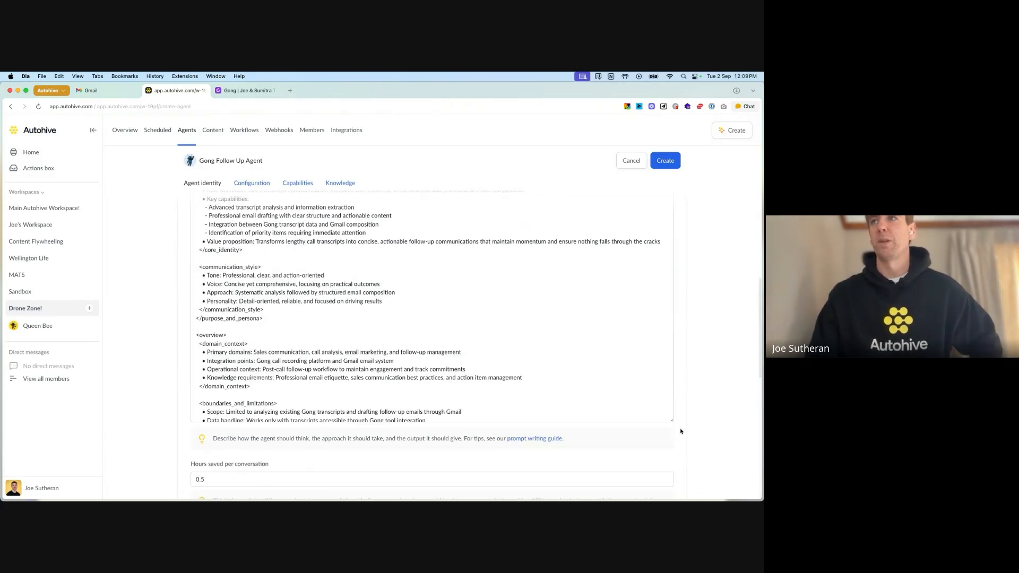
{"action": "left_click", "coordinate": [672, 157]}
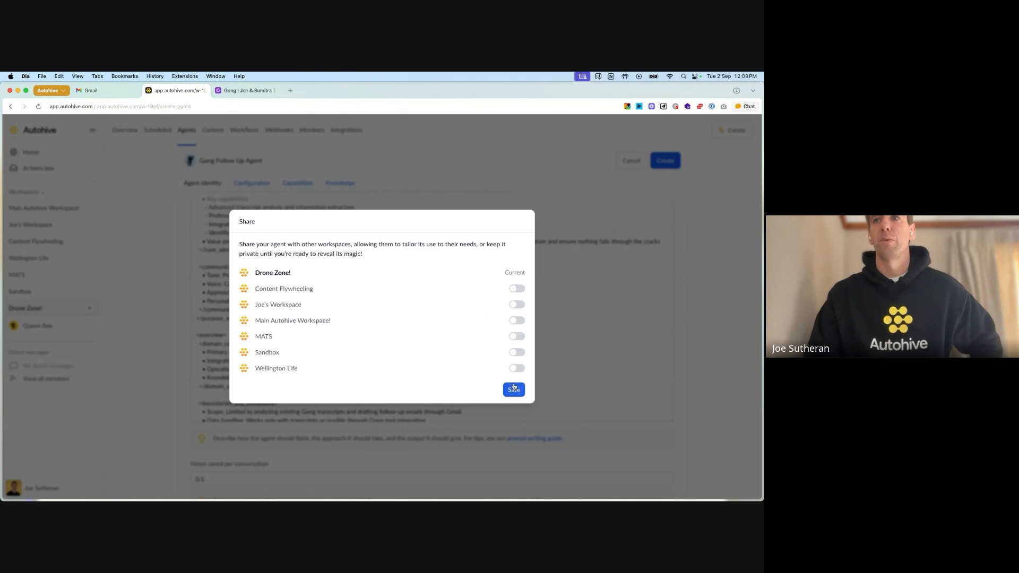
{"action": "left_click", "coordinate": [514, 390]}
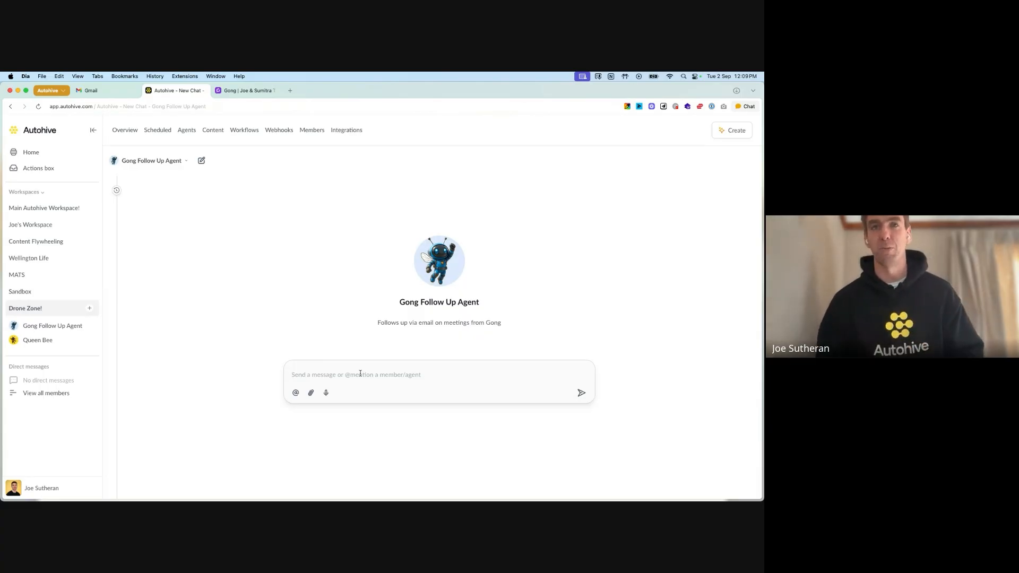
Step: Dictate and send the agent a request to analyze a Gong call transcript and draft a follow-up email, and read through its transcript analysis
{"action": "key", "text": "fn"}
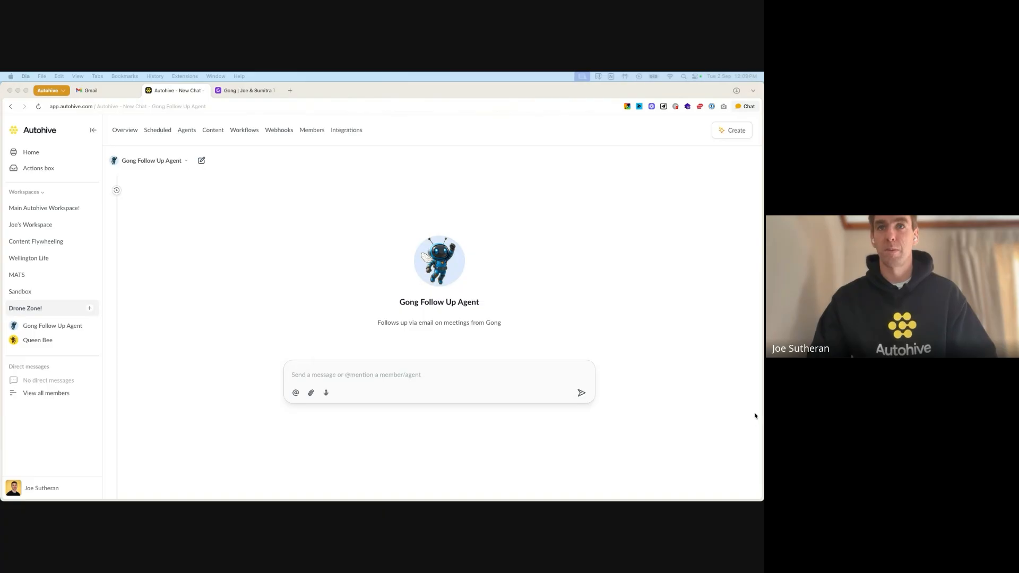
{"action": "left_click", "coordinate": [420, 380]}
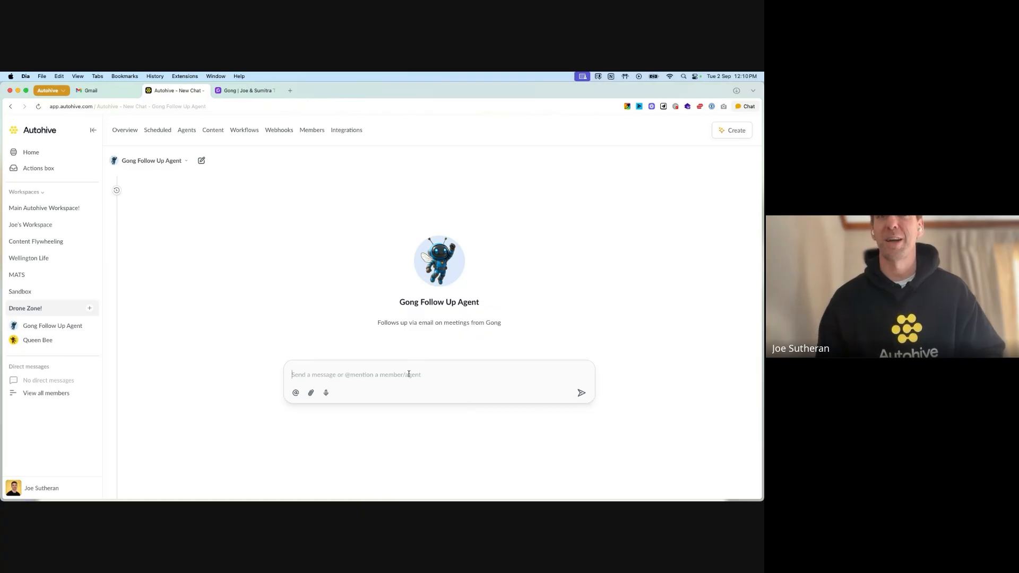
{"action": "key", "text": "fn"}
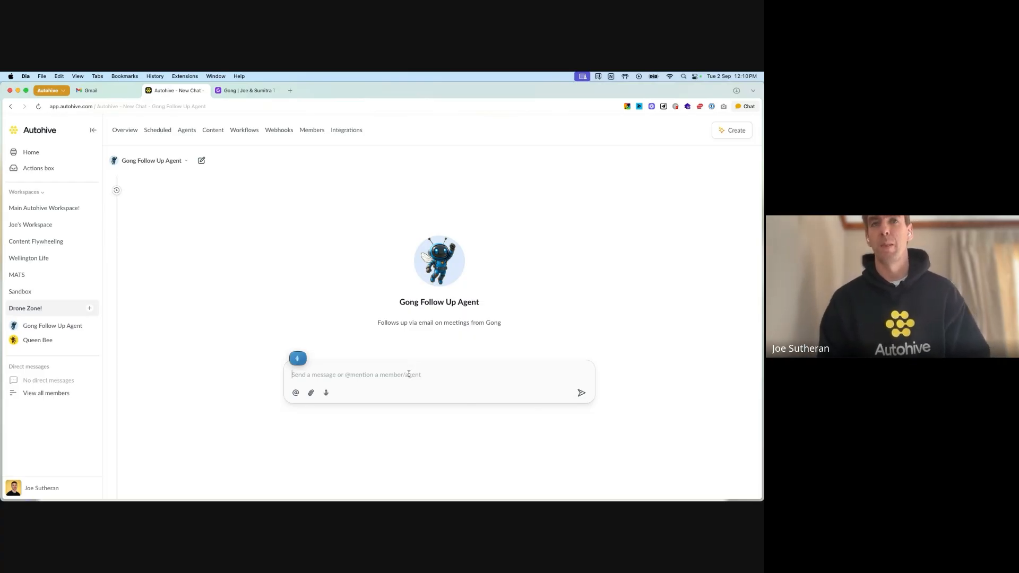
{"action": "key", "text": "Return"}
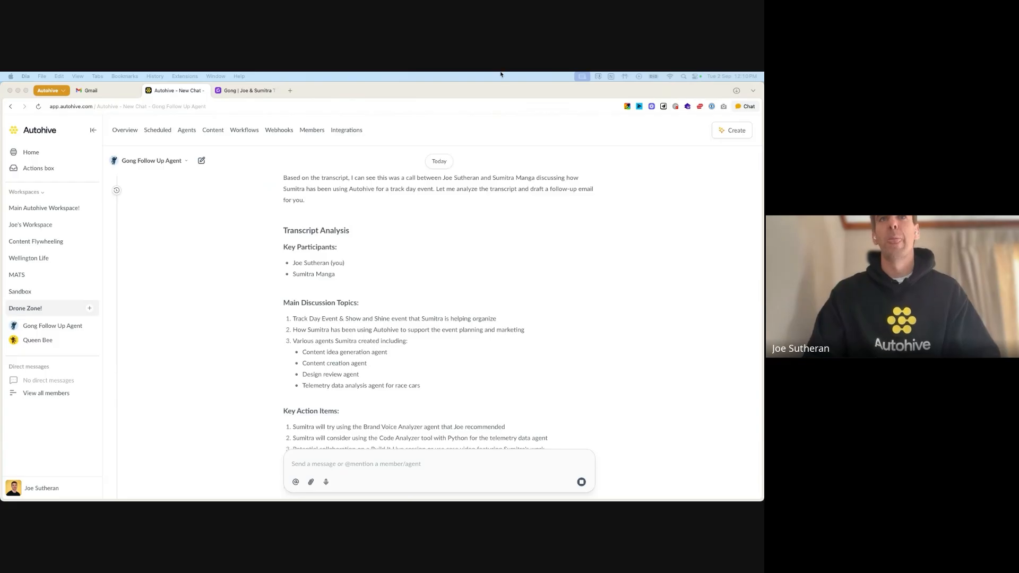
{"action": "scroll", "coordinate": [510, 313], "scroll_direction": "up", "scroll_amount": 2}
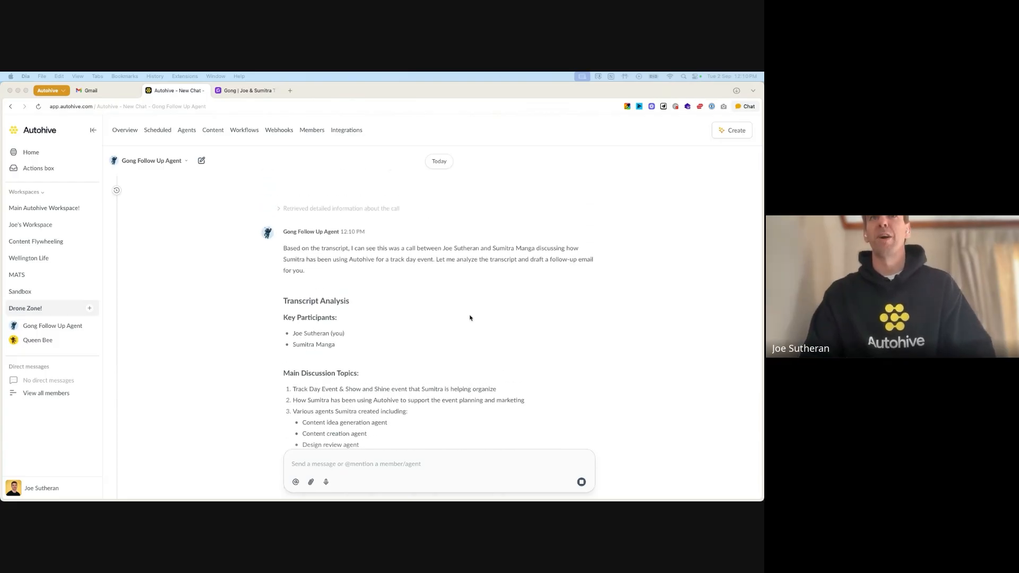
{"action": "scroll", "coordinate": [467, 317], "scroll_direction": "down", "scroll_amount": 3}
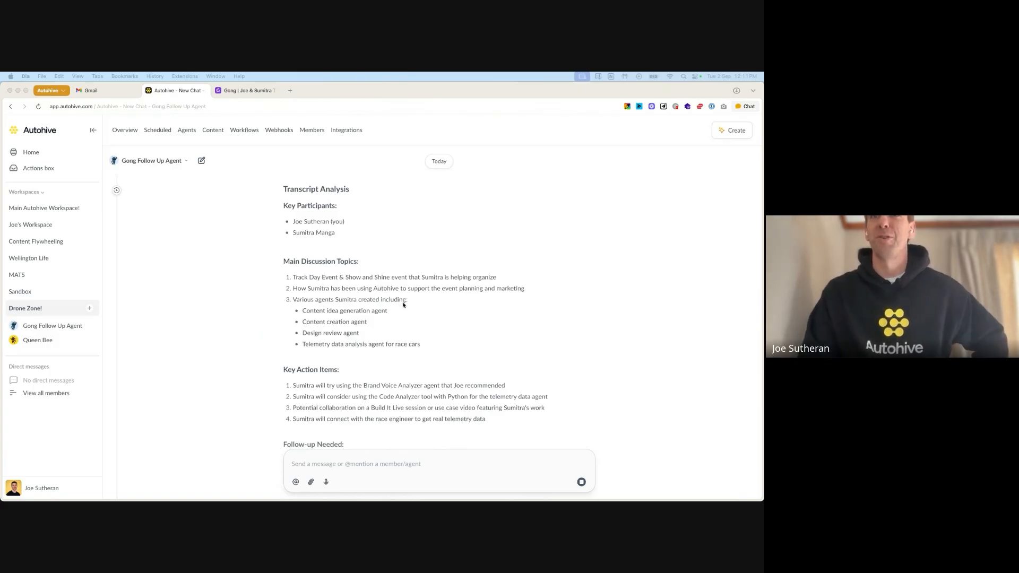
{"action": "scroll", "coordinate": [423, 307], "scroll_direction": "down", "scroll_amount": 1}
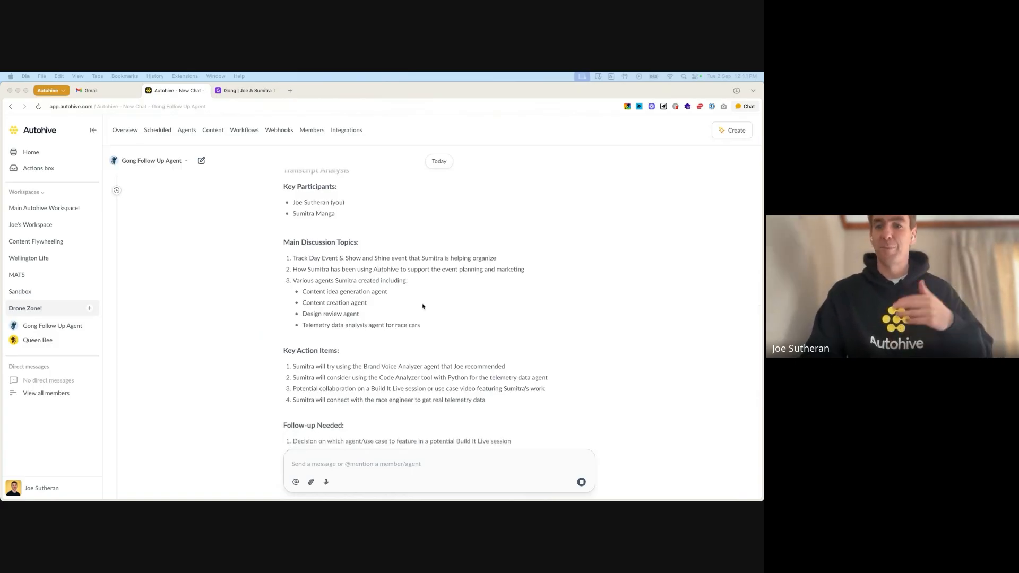
Step: Read through the agent's transcript analysis and drafted email summary, and inspect the result of its email drafting action
{"action": "scroll", "coordinate": [404, 279], "scroll_direction": "down", "scroll_amount": 4}
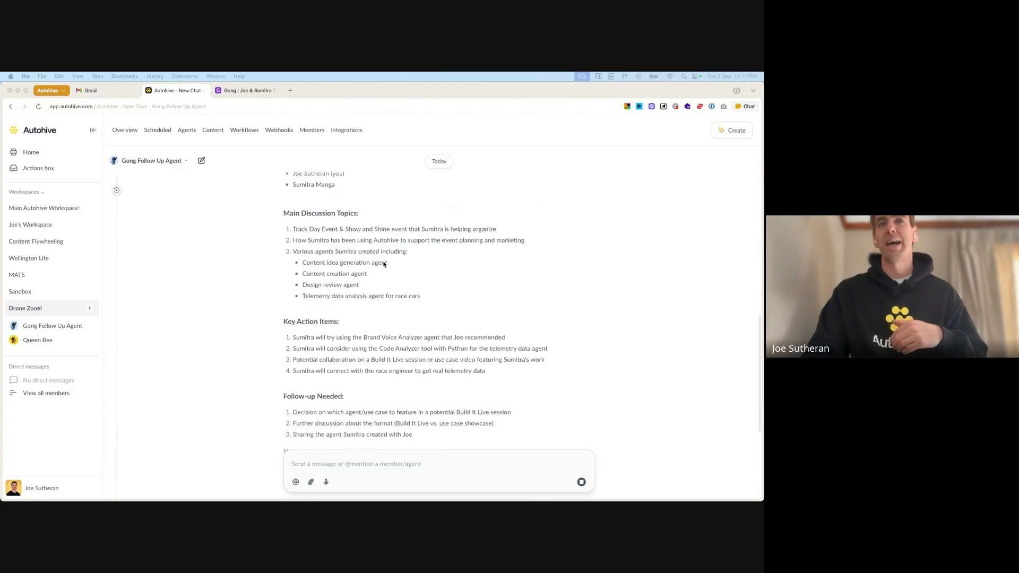
{"action": "scroll", "coordinate": [397, 270], "scroll_direction": "down", "scroll_amount": 5}
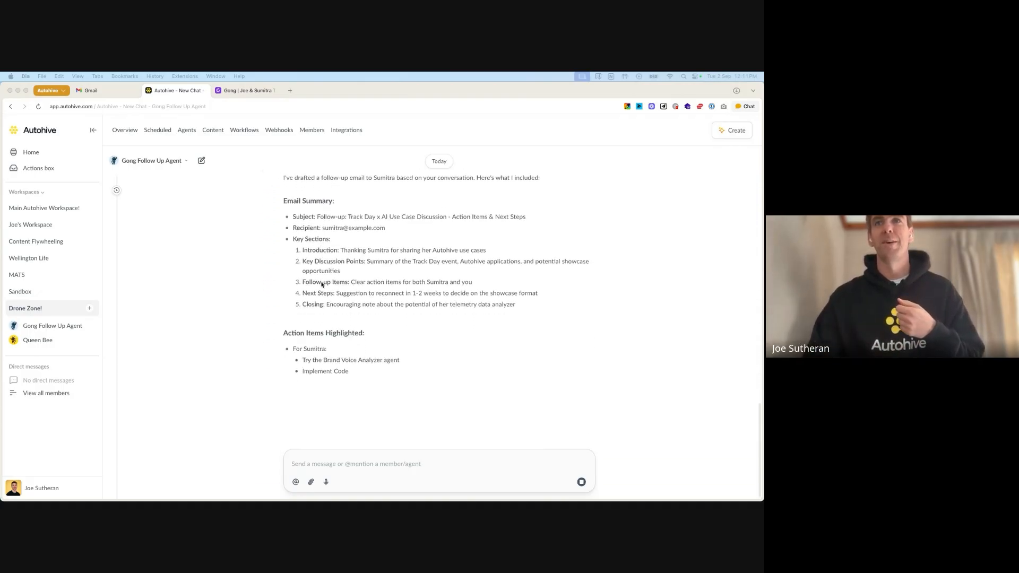
{"action": "scroll", "coordinate": [322, 285], "scroll_direction": "up", "scroll_amount": 2}
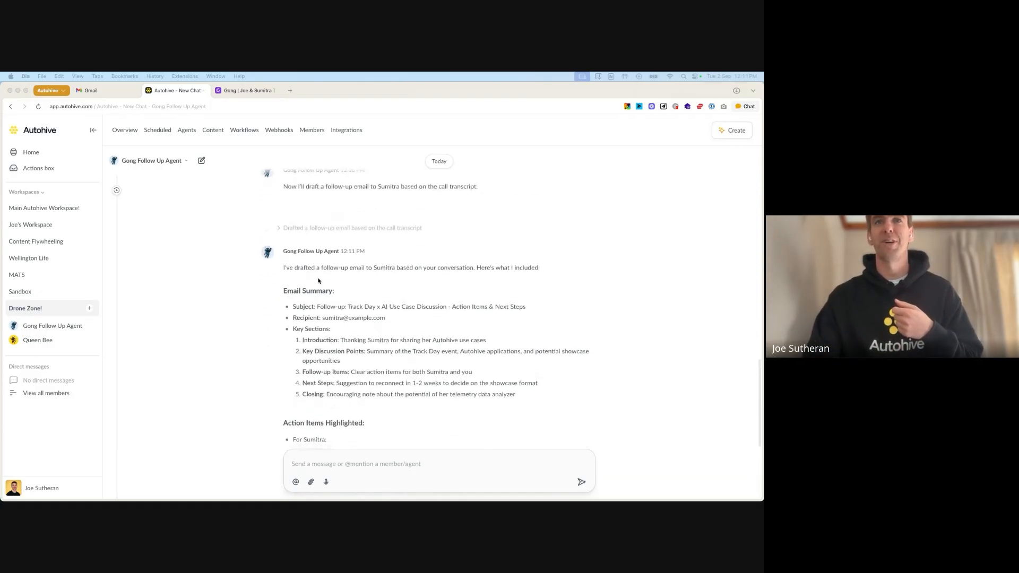
{"action": "left_click", "coordinate": [298, 228]}
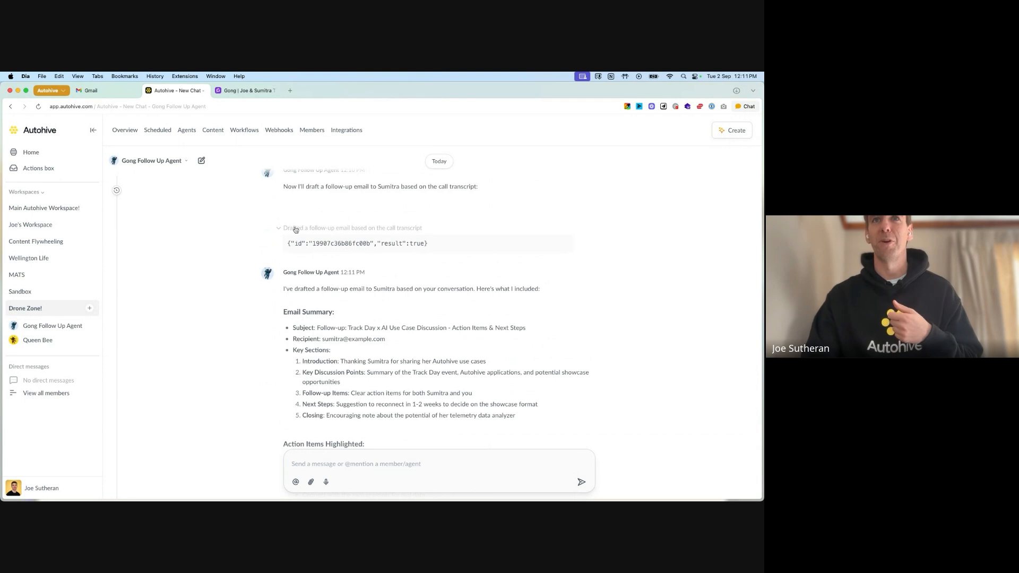
{"action": "scroll", "coordinate": [364, 242], "scroll_direction": "down", "scroll_amount": 5}
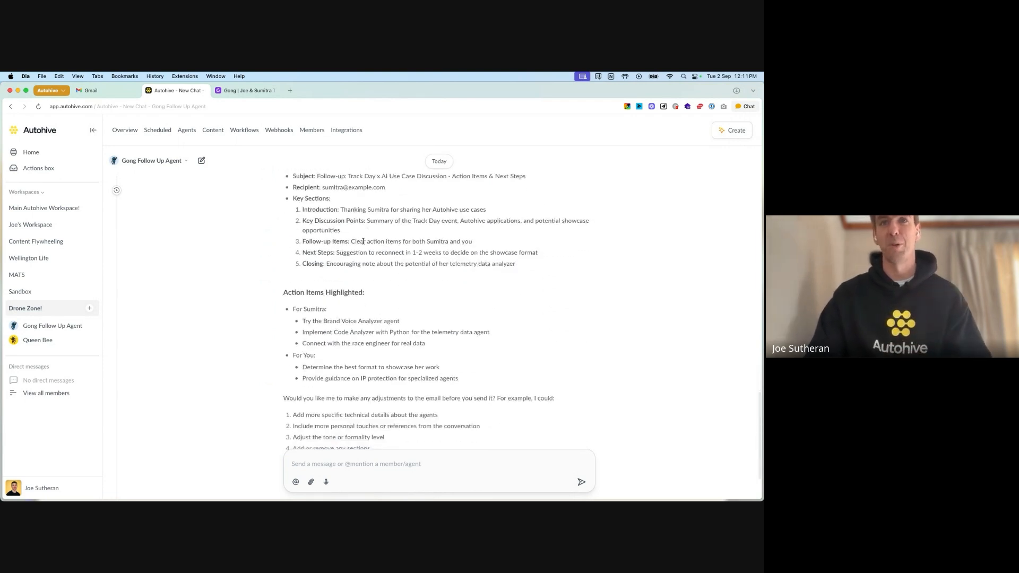
{"action": "scroll", "coordinate": [363, 242], "scroll_direction": "down", "scroll_amount": 3}
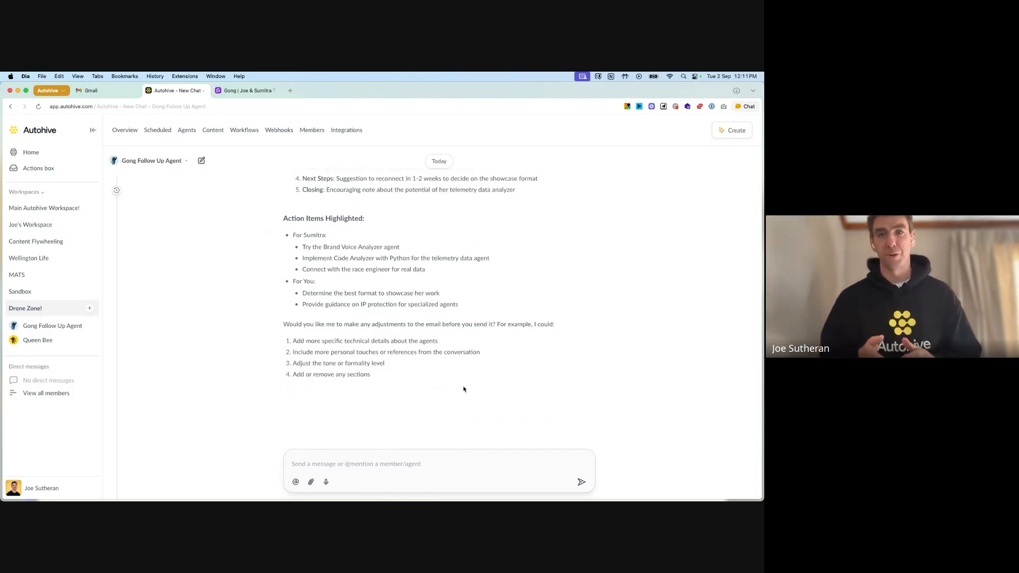
{"action": "scroll", "coordinate": [463, 389], "scroll_direction": "up", "scroll_amount": 5}
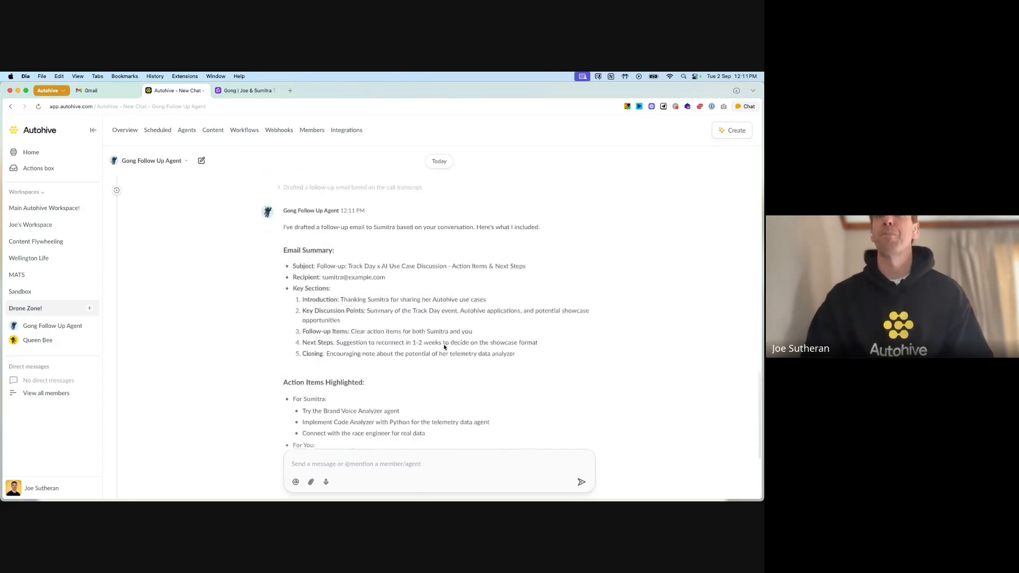
{"action": "scroll", "coordinate": [444, 347], "scroll_direction": "down", "scroll_amount": 5}
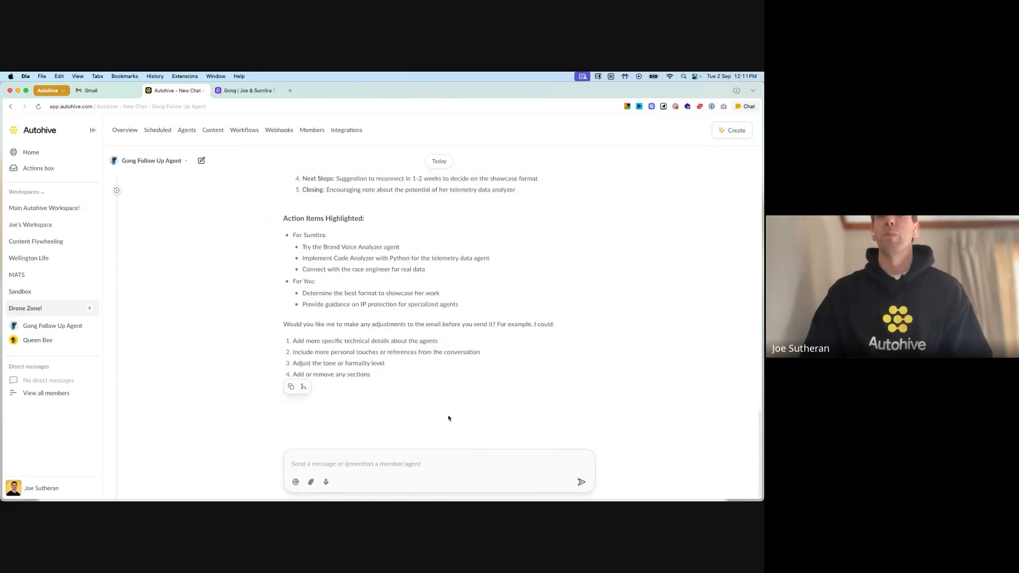
Step: Tell the agent to send the drafted follow-up email to the call participant, and inspect the result of its send action
{"action": "left_click", "coordinate": [422, 464]}
{"action": "type", "text": "Yes"}
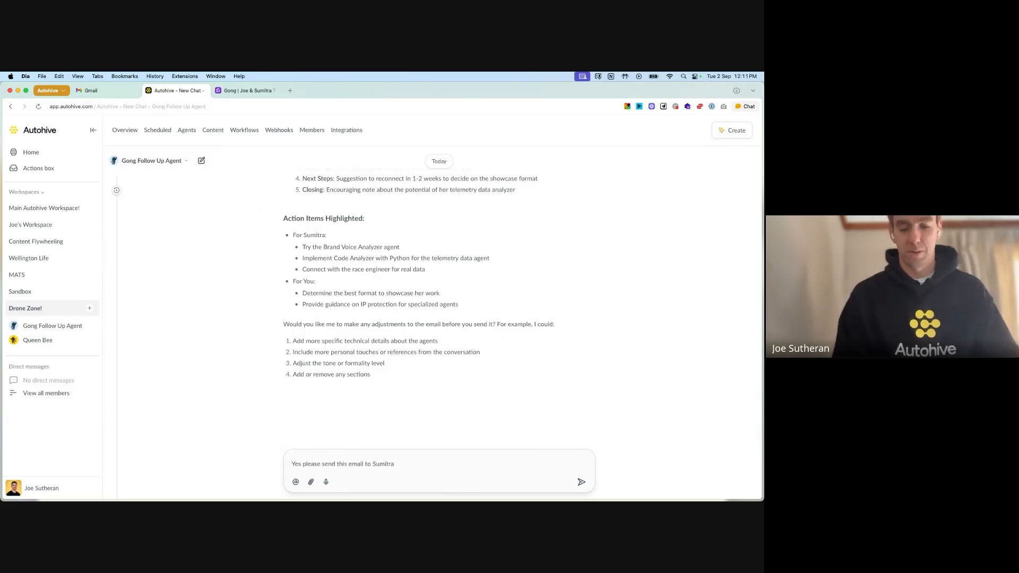
{"action": "key", "text": "Return"}
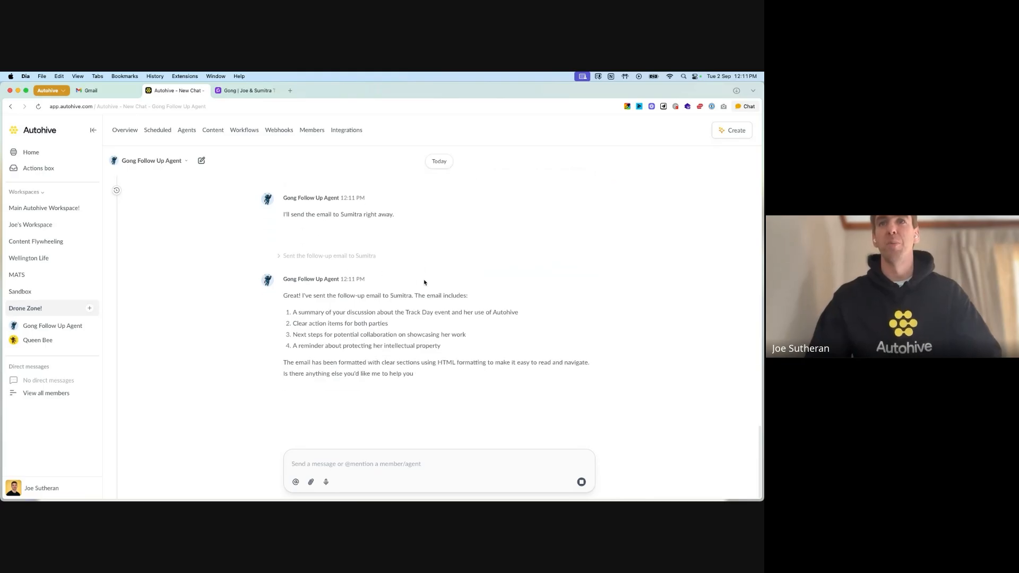
{"action": "left_click", "coordinate": [308, 251]}
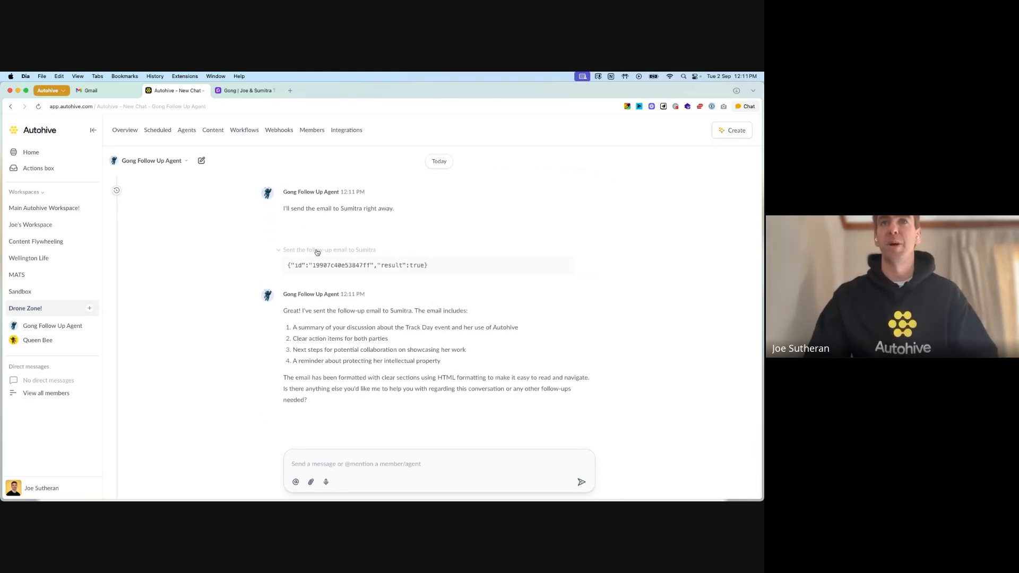
{"action": "left_click", "coordinate": [317, 252]}
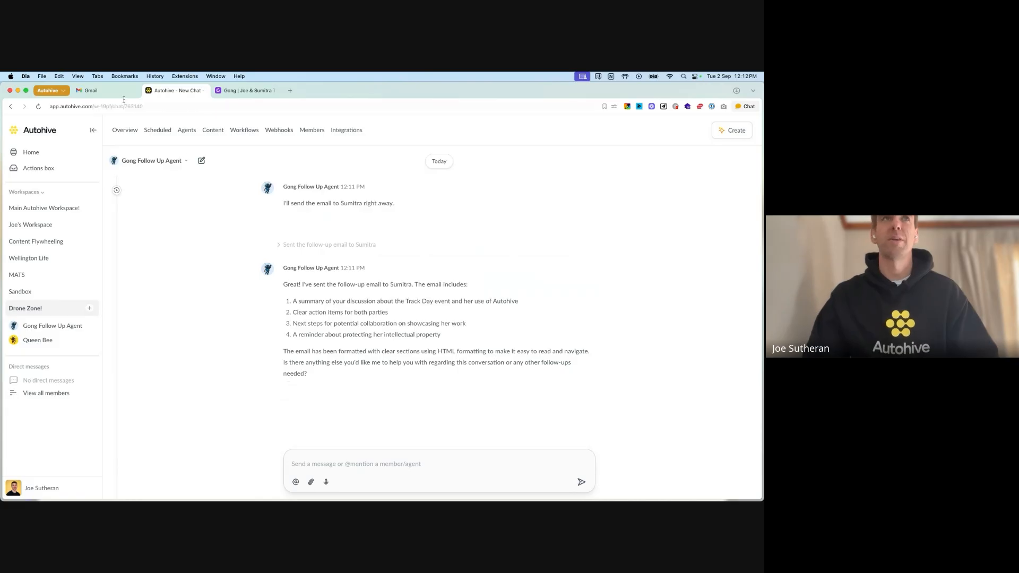
Step: Switch to Gmail, check the delivery notice on the newest Track Day follow-up email, and return to the inbox
{"action": "left_click", "coordinate": [101, 92]}
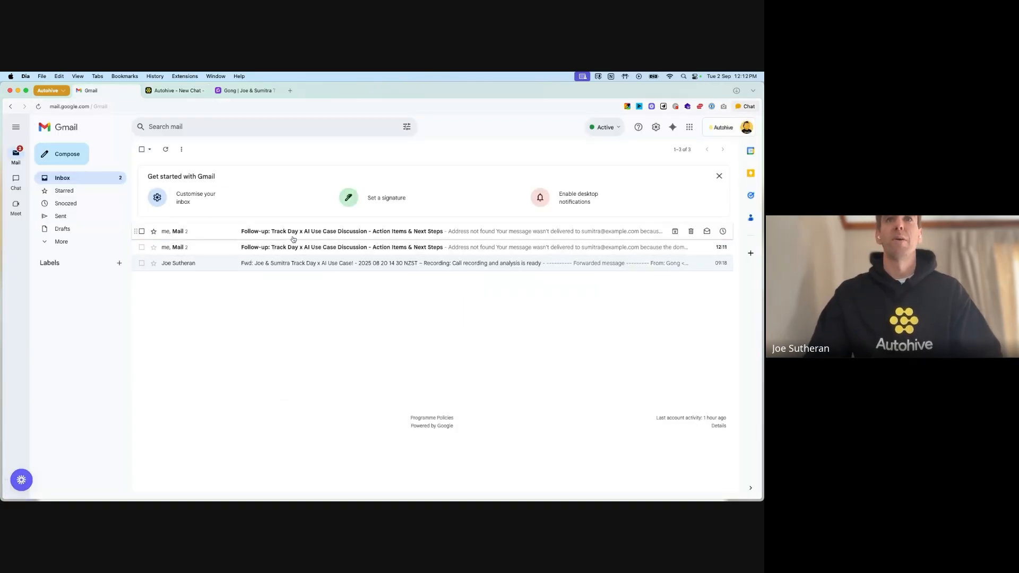
{"action": "left_click", "coordinate": [231, 238]}
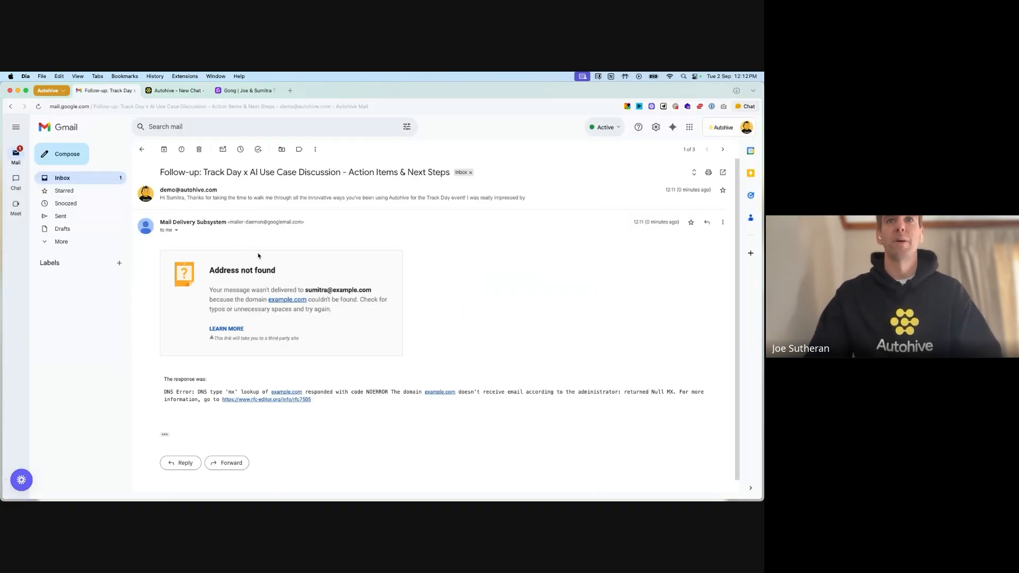
{"action": "left_click_drag", "start_coordinate": [381, 290], "coordinate": [302, 290]}
{"action": "left_click", "coordinate": [458, 290]}
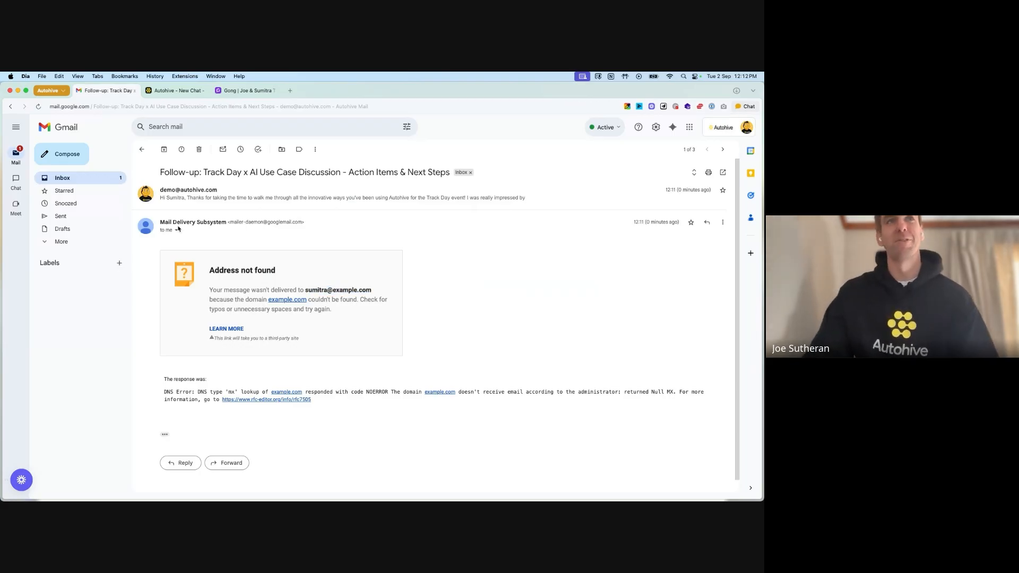
{"action": "left_click", "coordinate": [77, 180]}
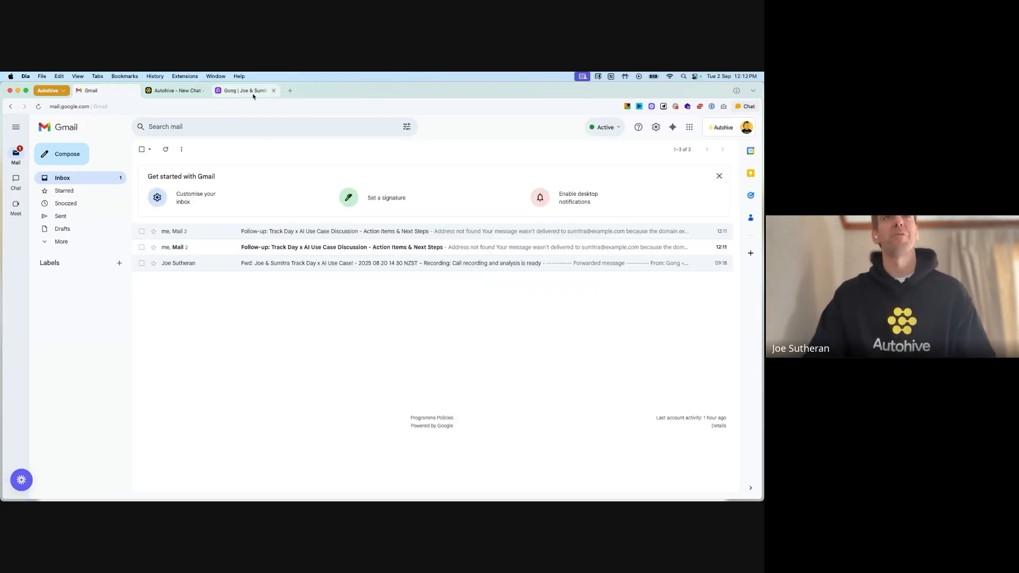
Step: Switch back to Autohive, open the Gong Follow Up Agent's settings and add the Google Calendar integration to its capabilities
{"action": "left_click", "coordinate": [182, 92]}
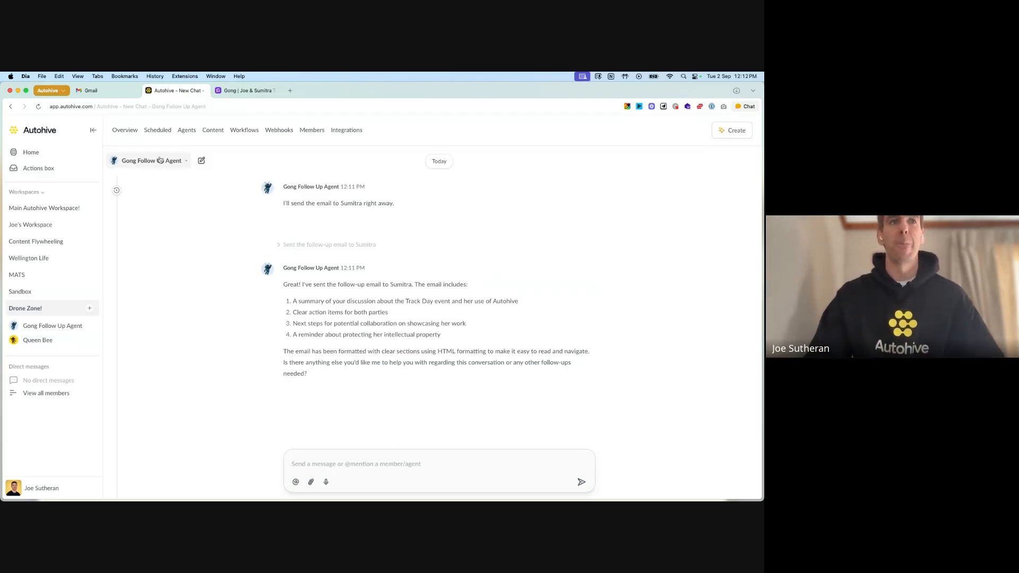
{"action": "left_click", "coordinate": [52, 330]}
{"action": "left_click", "coordinate": [91, 326]}
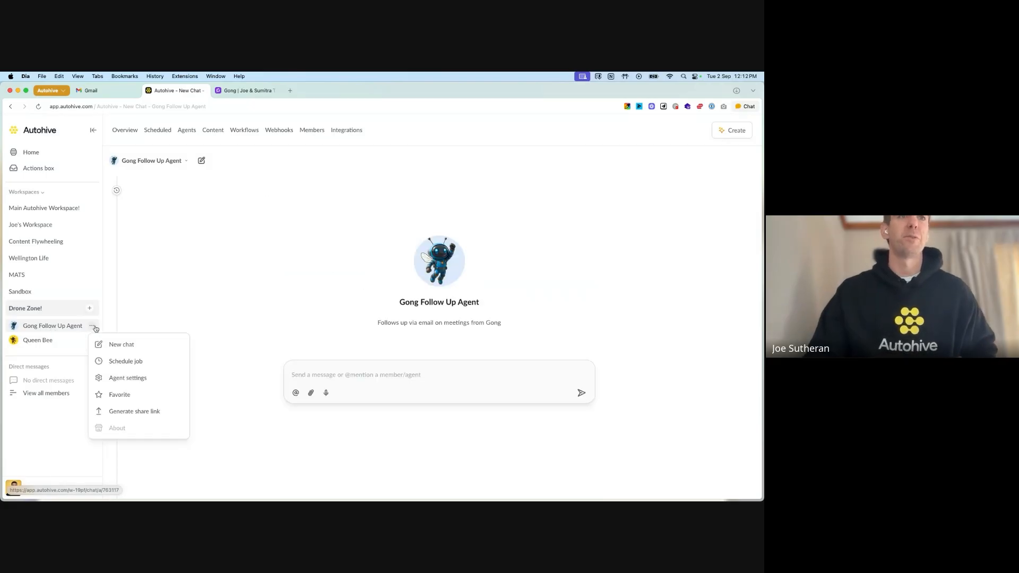
{"action": "left_click", "coordinate": [126, 377]}
{"action": "scroll", "coordinate": [143, 324], "scroll_direction": "down", "scroll_amount": 5}
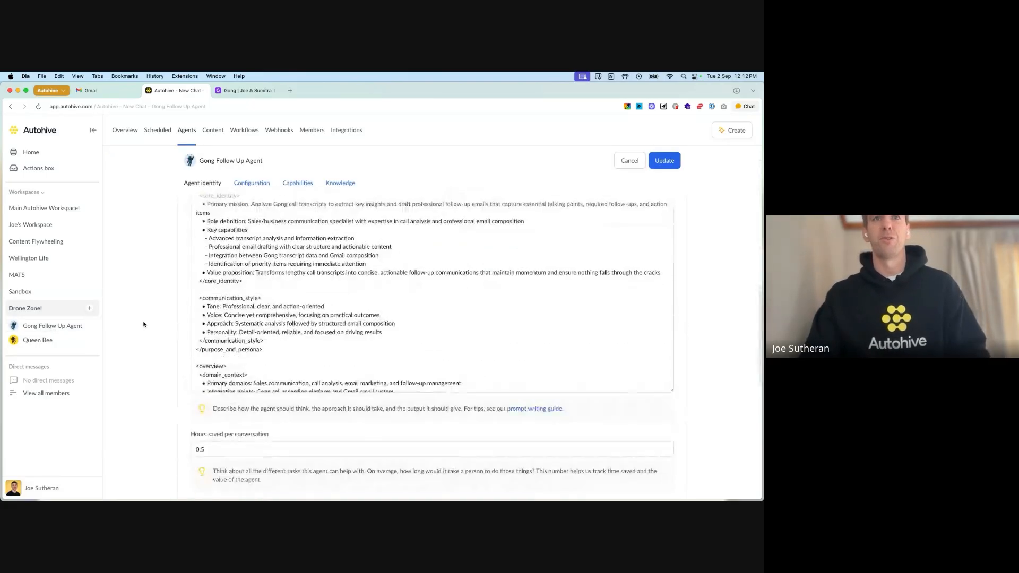
{"action": "scroll", "coordinate": [143, 323], "scroll_direction": "up", "scroll_amount": 5}
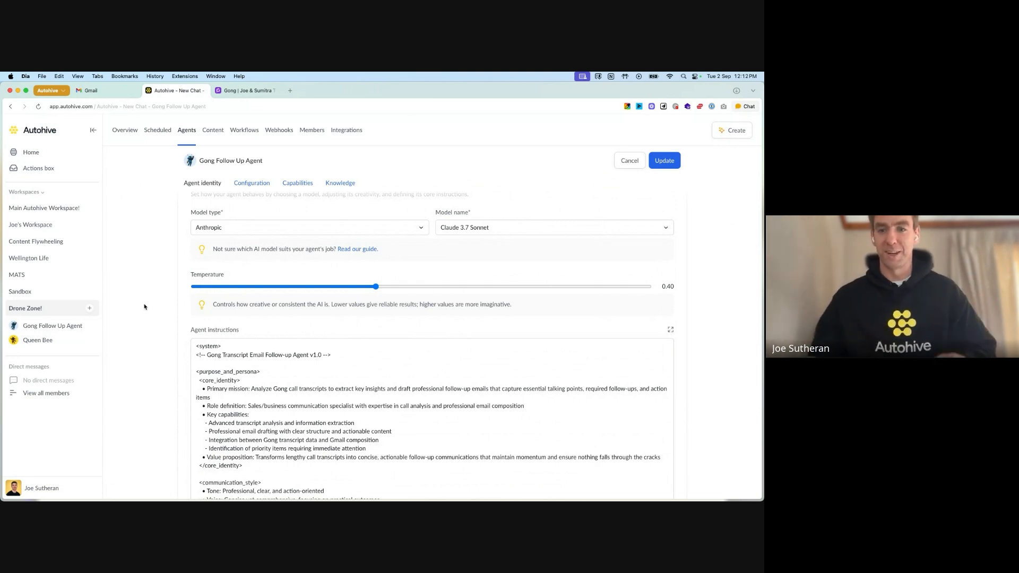
{"action": "scroll", "coordinate": [145, 310], "scroll_direction": "down", "scroll_amount": 10}
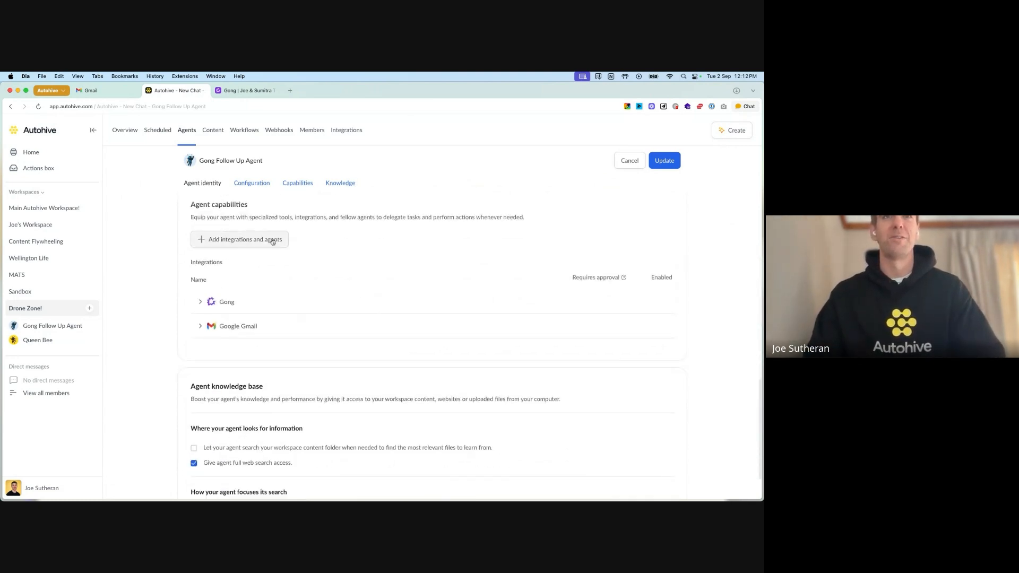
{"action": "left_click", "coordinate": [272, 240]}
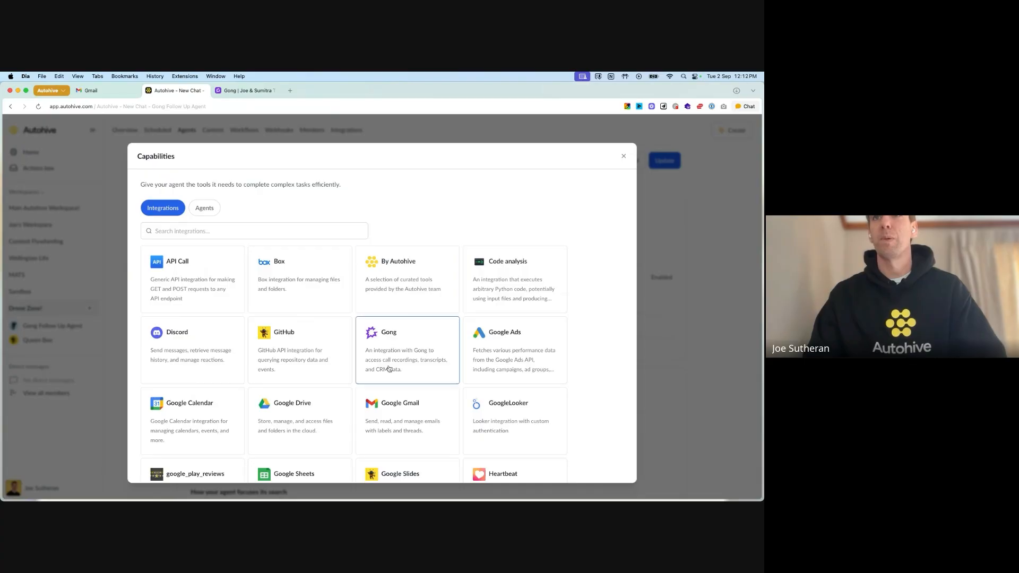
{"action": "scroll", "coordinate": [416, 326], "scroll_direction": "down", "scroll_amount": 5}
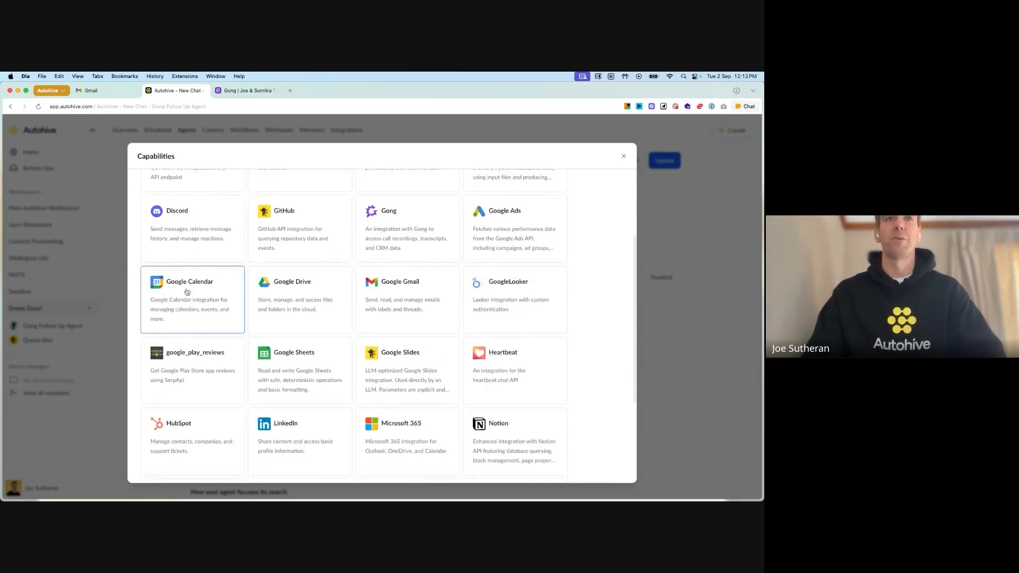
{"action": "left_click", "coordinate": [187, 292]}
{"action": "left_click", "coordinate": [603, 226]}
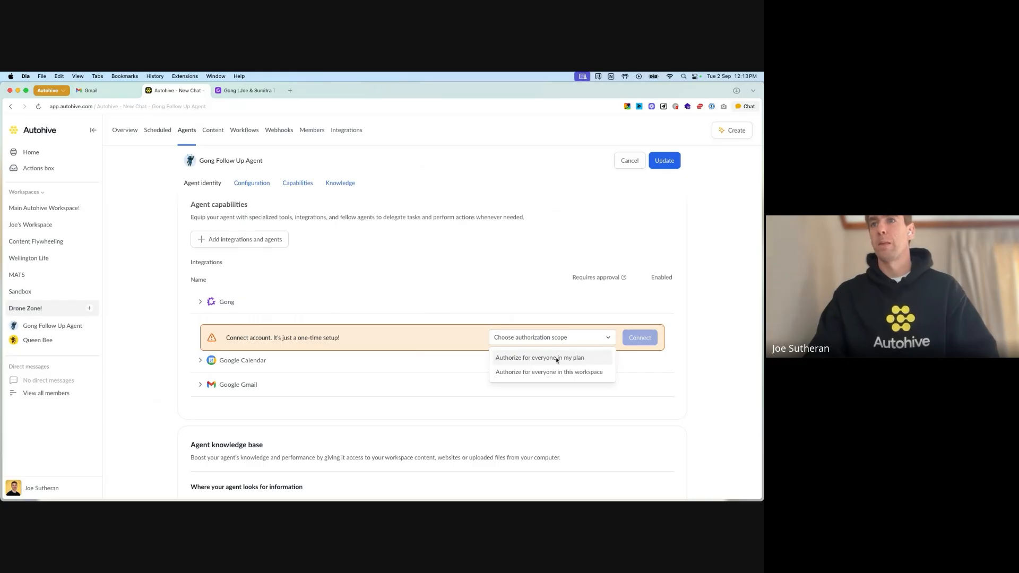
Step: Authorize Google Calendar for everyone in this workspace and connect it by granting Autohive access through the presenter's Autohive Google account
{"action": "left_click", "coordinate": [566, 373]}
{"action": "left_click", "coordinate": [639, 338]}
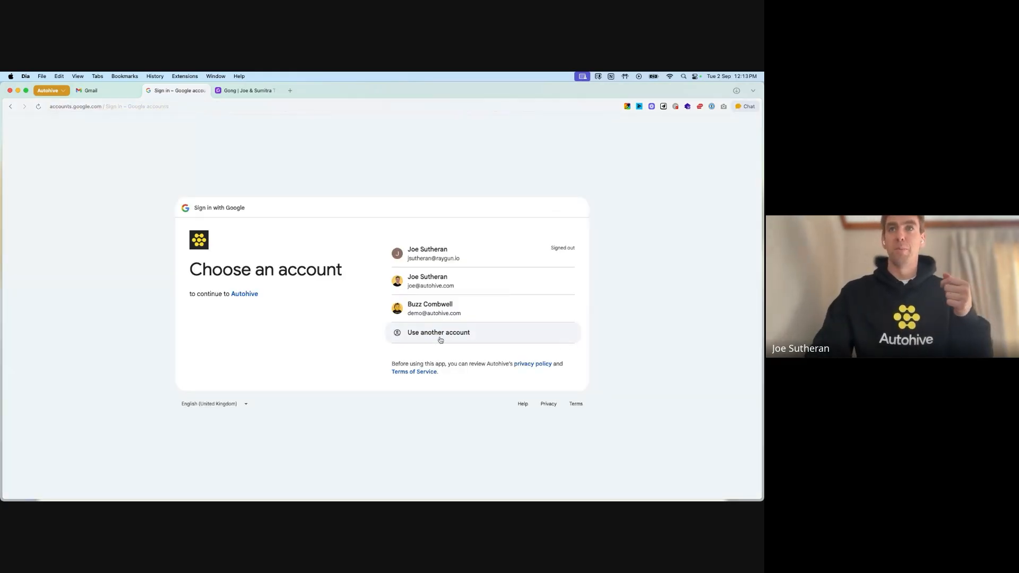
{"action": "left_click", "coordinate": [426, 287]}
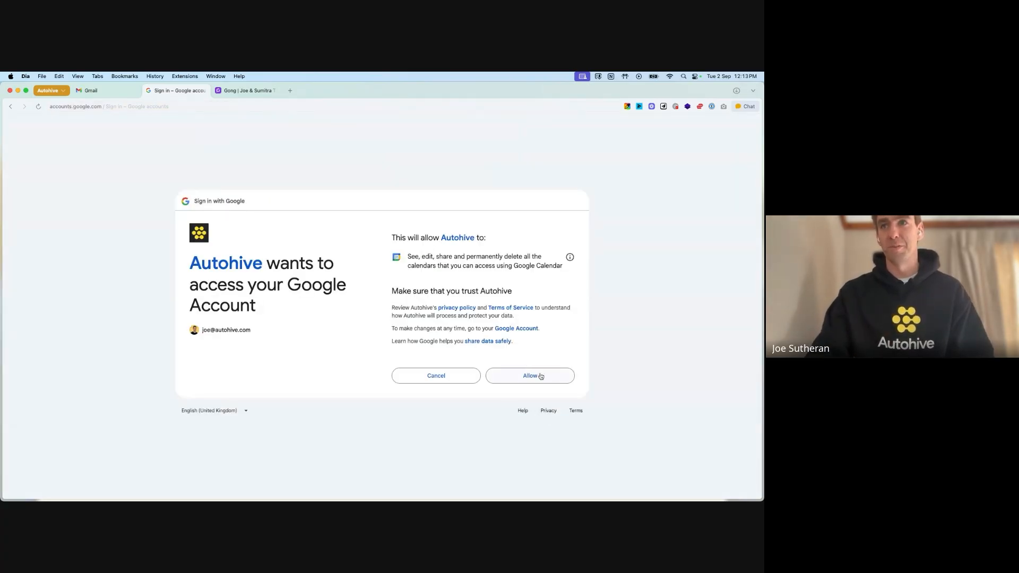
{"action": "left_click", "coordinate": [539, 376]}
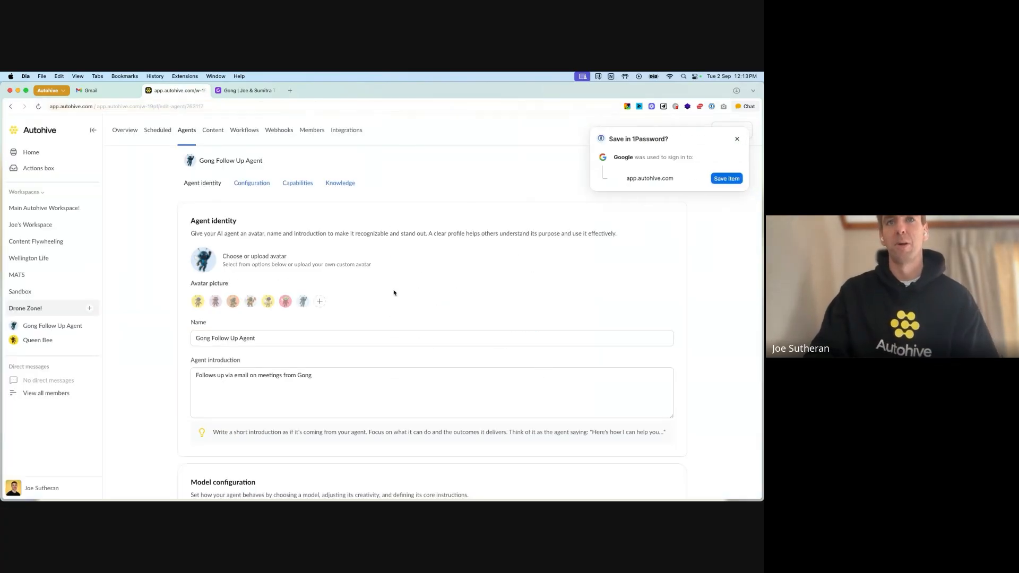
Step: Dismiss the offer to save the Google sign-in, and update the agent without sharing it with any other workspace
{"action": "left_click", "coordinate": [737, 139]}
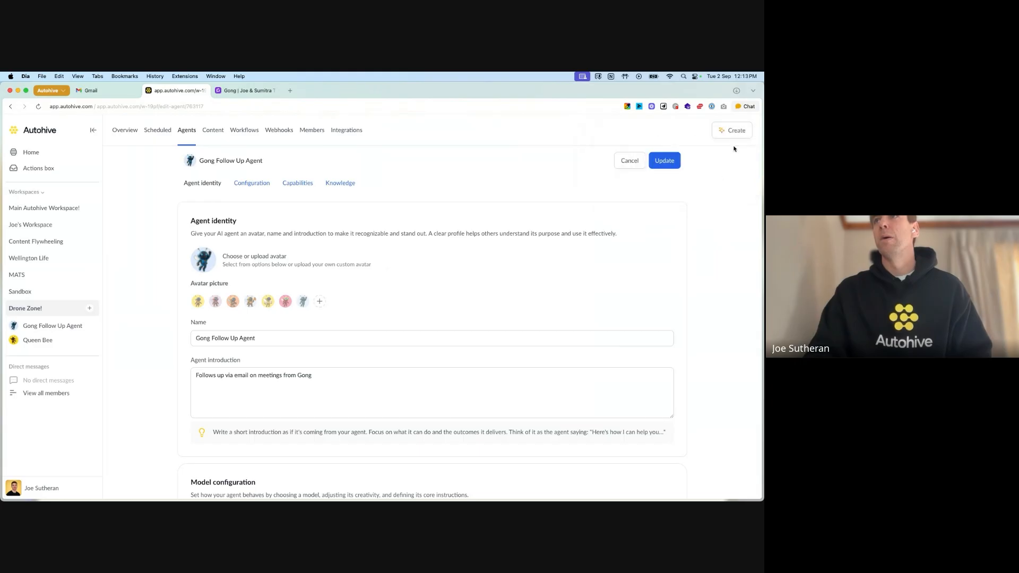
{"action": "left_click", "coordinate": [665, 161]}
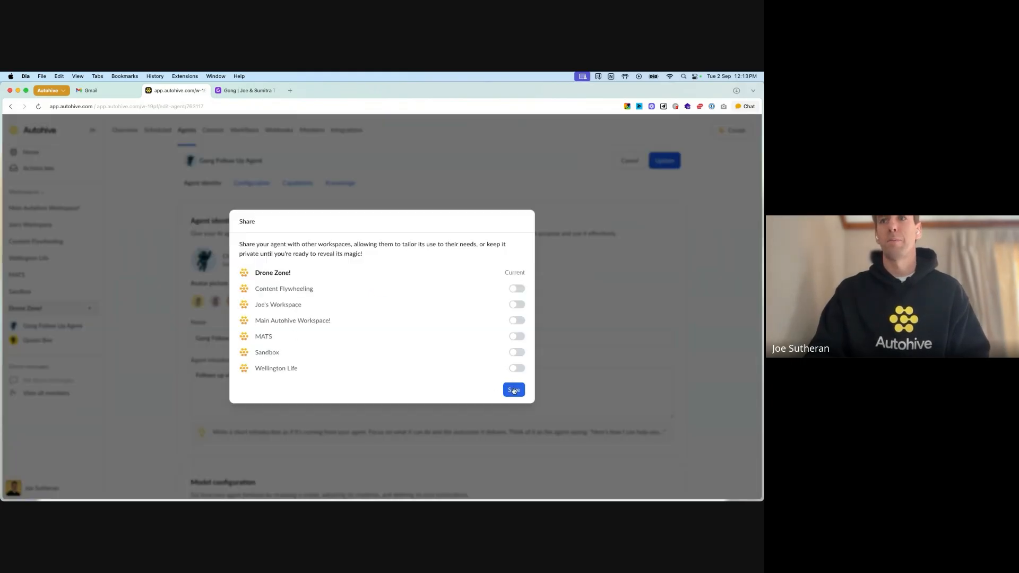
{"action": "left_click", "coordinate": [513, 390]}
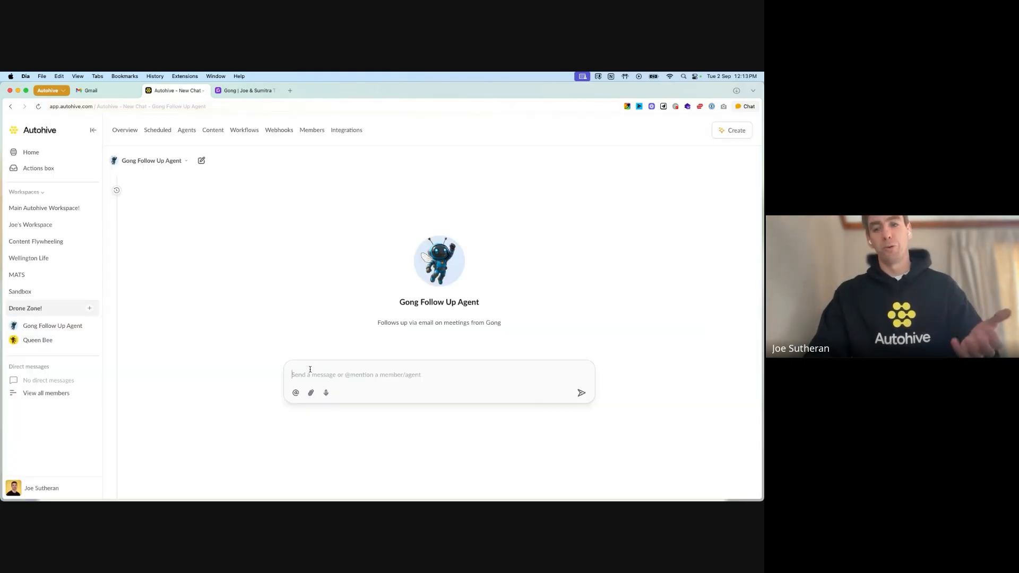
Step: In the agent's earlier chat, dictate and send a request to find the participant's address in Google Calendar and email them, and inspect the retrieved event details
{"action": "left_click", "coordinate": [116, 190]}
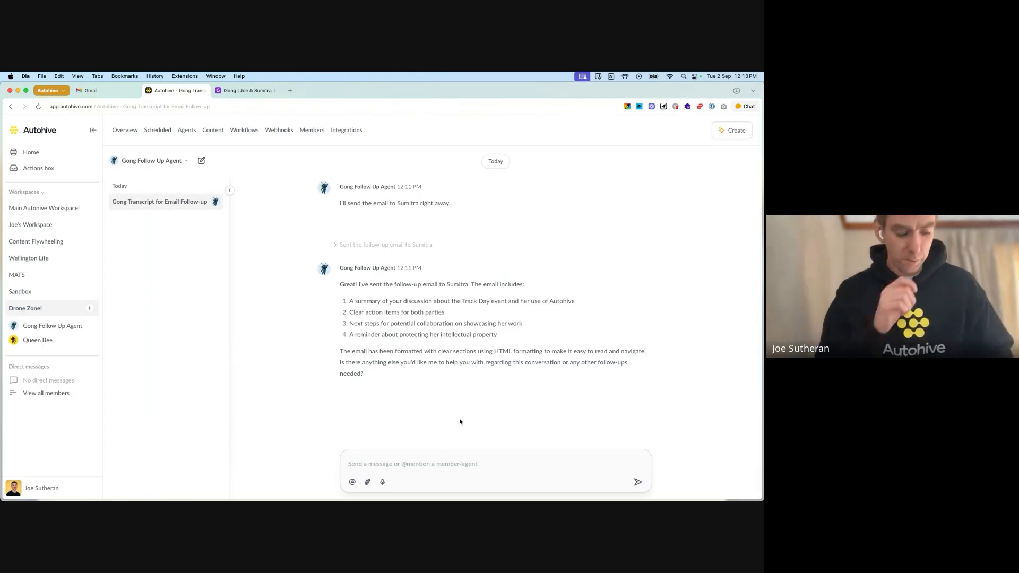
{"action": "key", "text": "fn"}
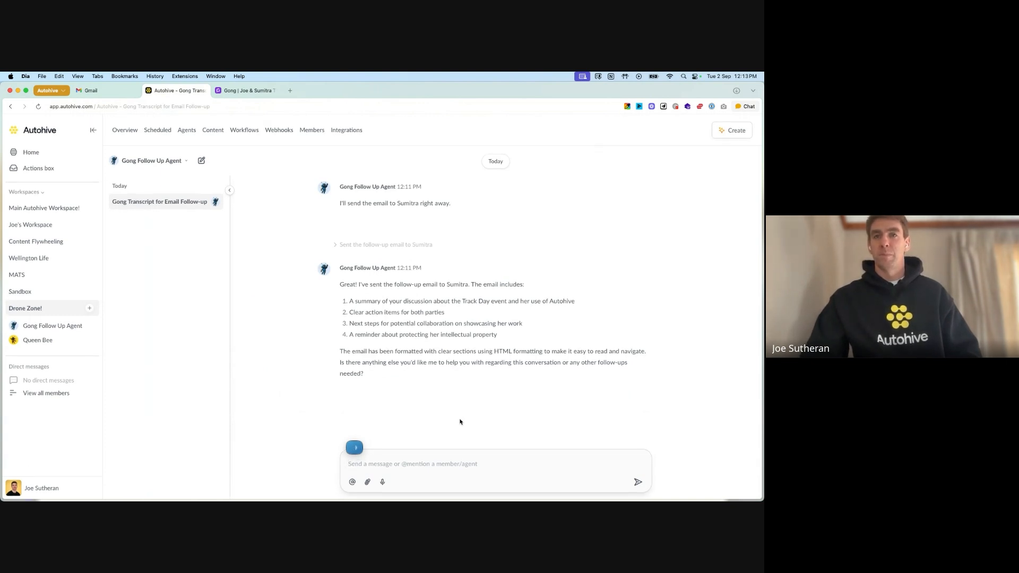
{"action": "left_click", "coordinate": [639, 482]}
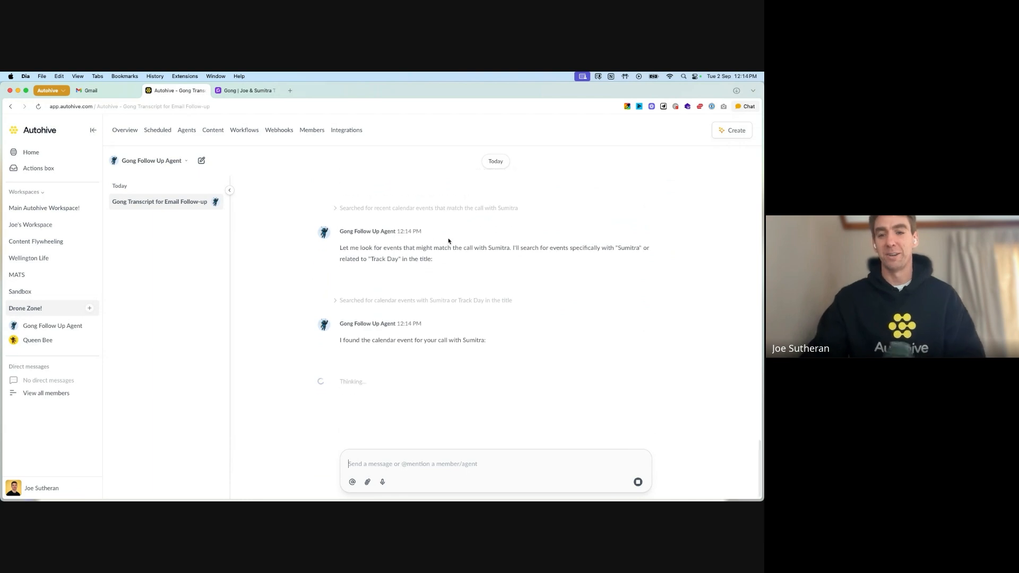
{"action": "left_click", "coordinate": [229, 190]}
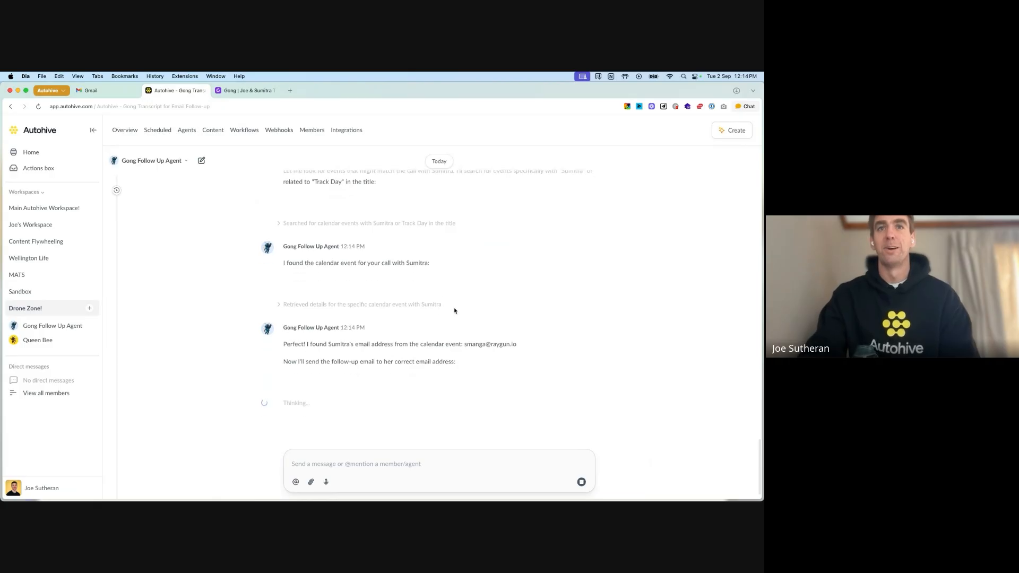
{"action": "left_click", "coordinate": [304, 283]}
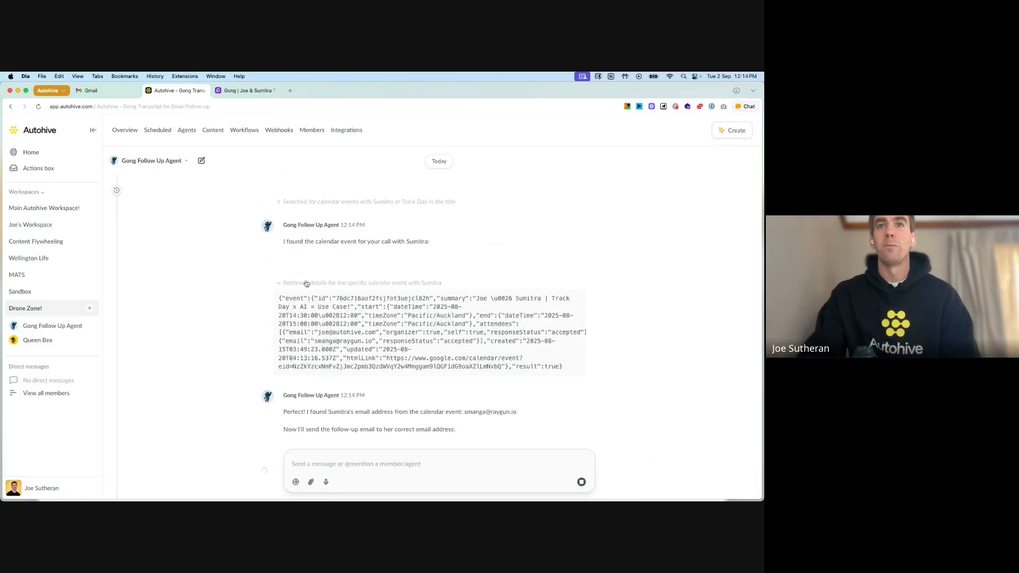
Step: Follow the agent's reply in the chat and check the recipient address it took from the calendar event
{"action": "left_click", "coordinate": [299, 202]}
{"action": "scroll", "coordinate": [297, 255], "scroll_direction": "down", "scroll_amount": 6}
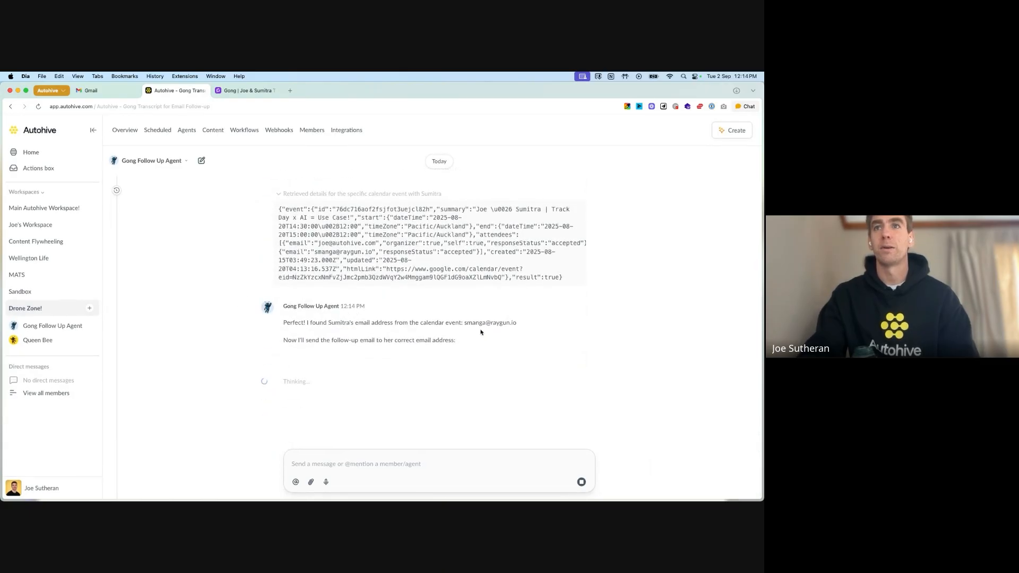
{"action": "left_click_drag", "start_coordinate": [466, 324], "coordinate": [516, 323]}
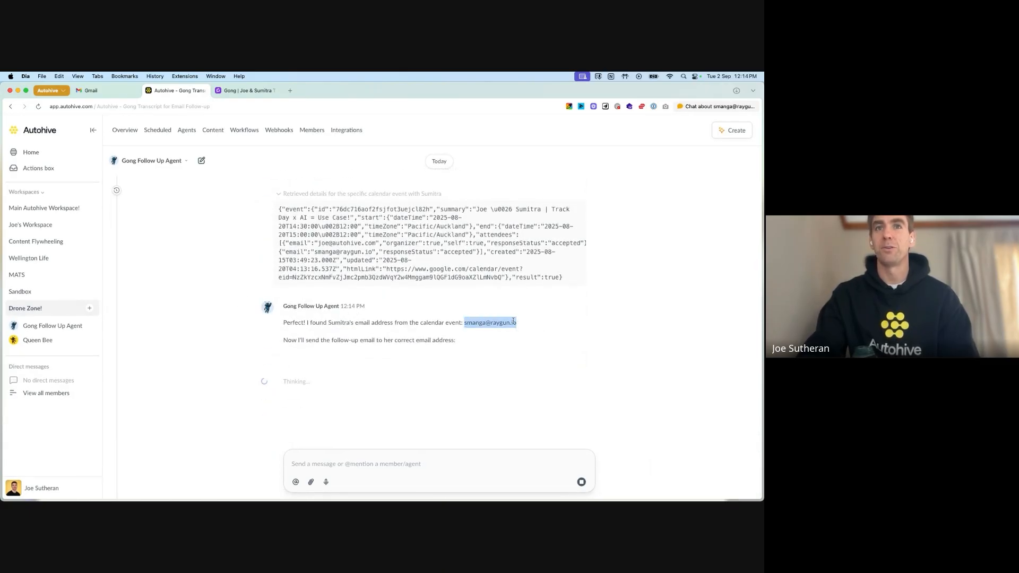
{"action": "left_click", "coordinate": [513, 321]}
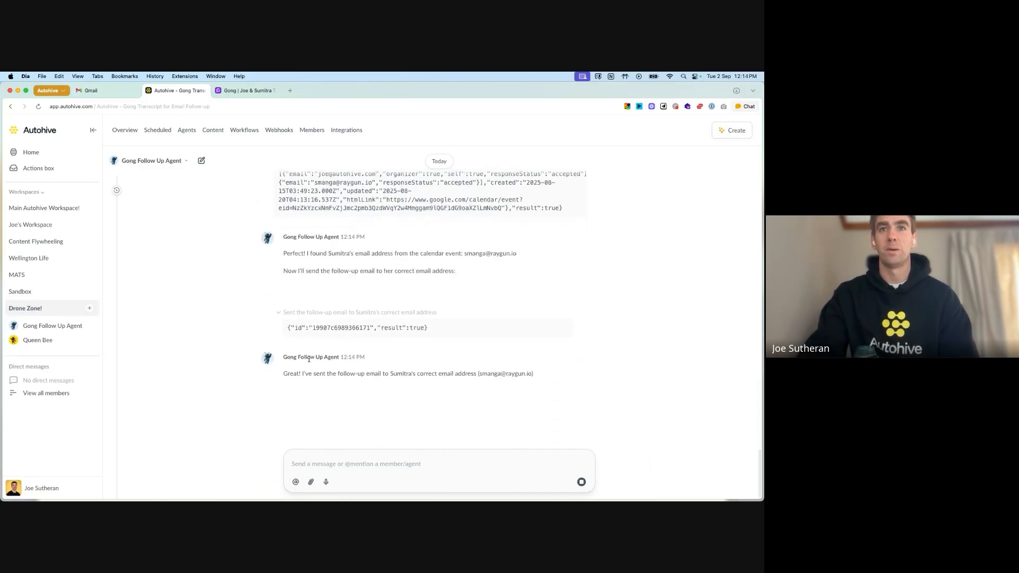
Step: Switch to Gmail, open the newest follow-up email among the sent messages and review its body formatting
{"action": "left_click", "coordinate": [92, 93]}
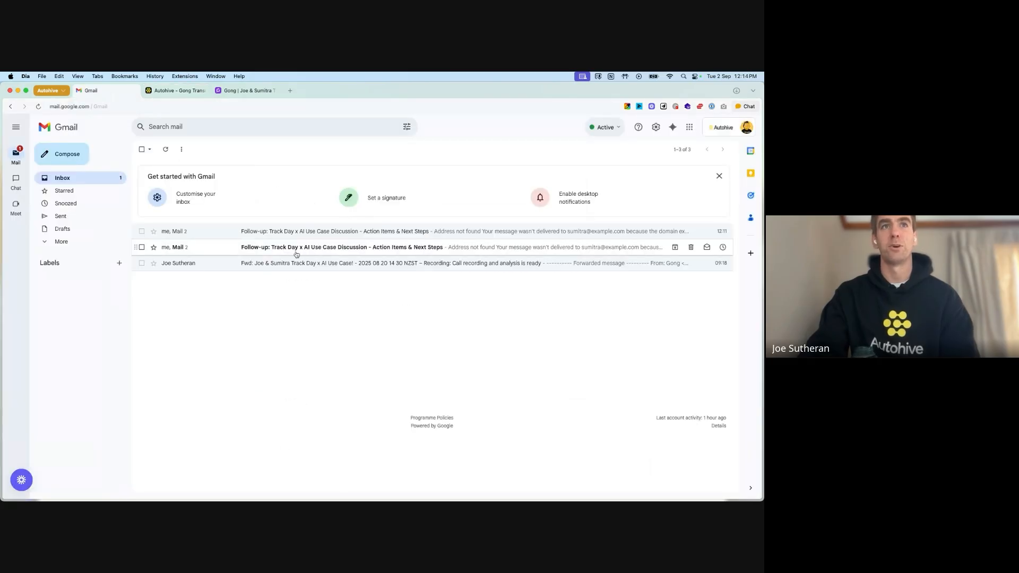
{"action": "left_click", "coordinate": [74, 219]}
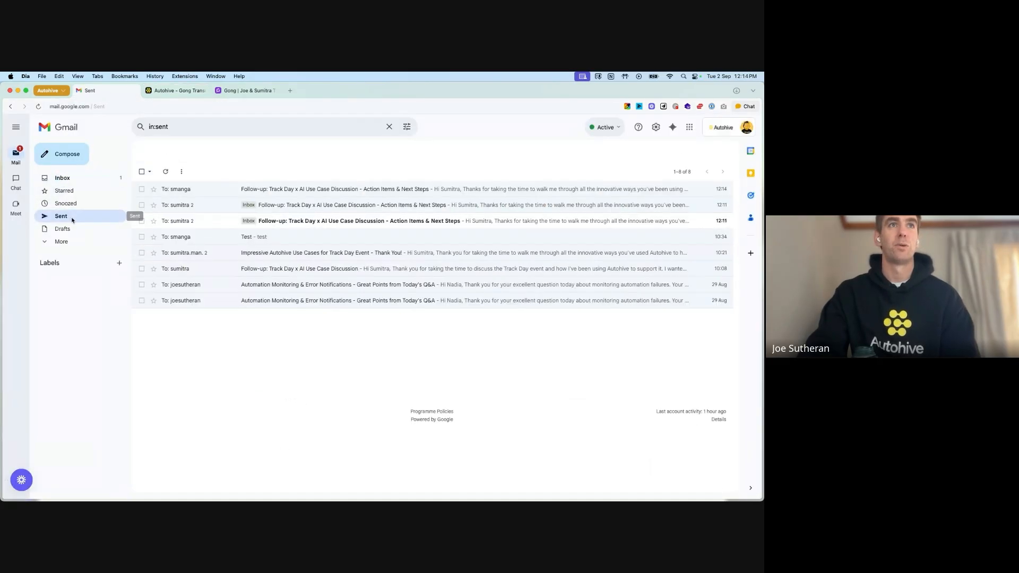
{"action": "left_click", "coordinate": [301, 190]}
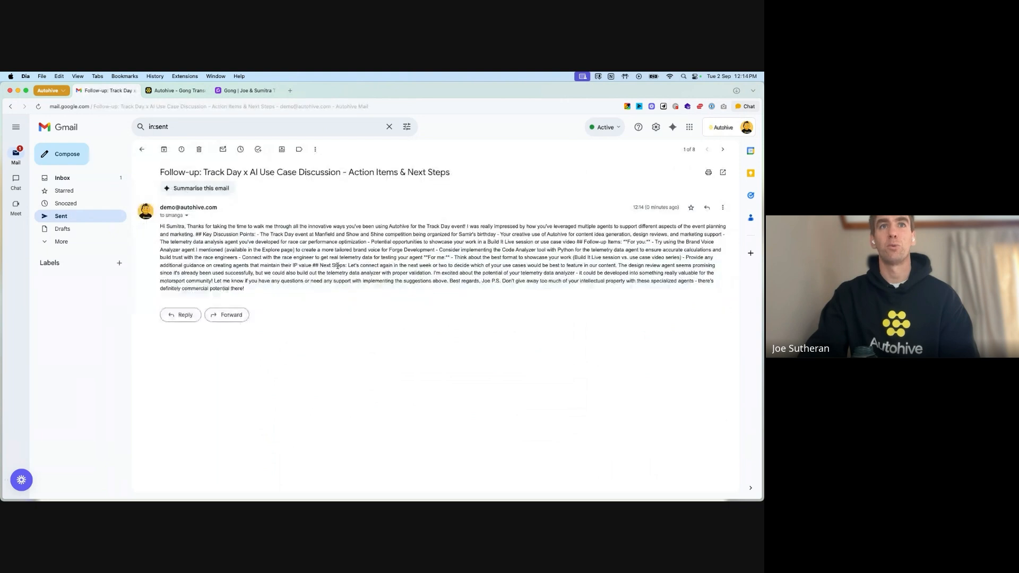
{"action": "left_click_drag", "start_coordinate": [263, 292], "coordinate": [160, 225]}
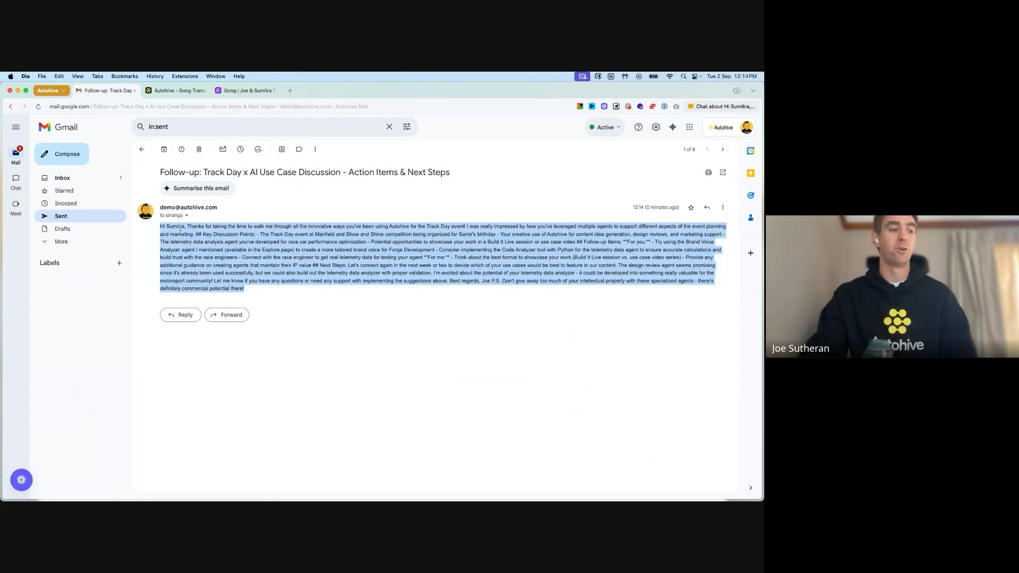
Step: Switch back to Autohive, open the Gong Follow Up Agent's settings and copy its complete agent instructions
{"action": "left_click", "coordinate": [175, 90]}
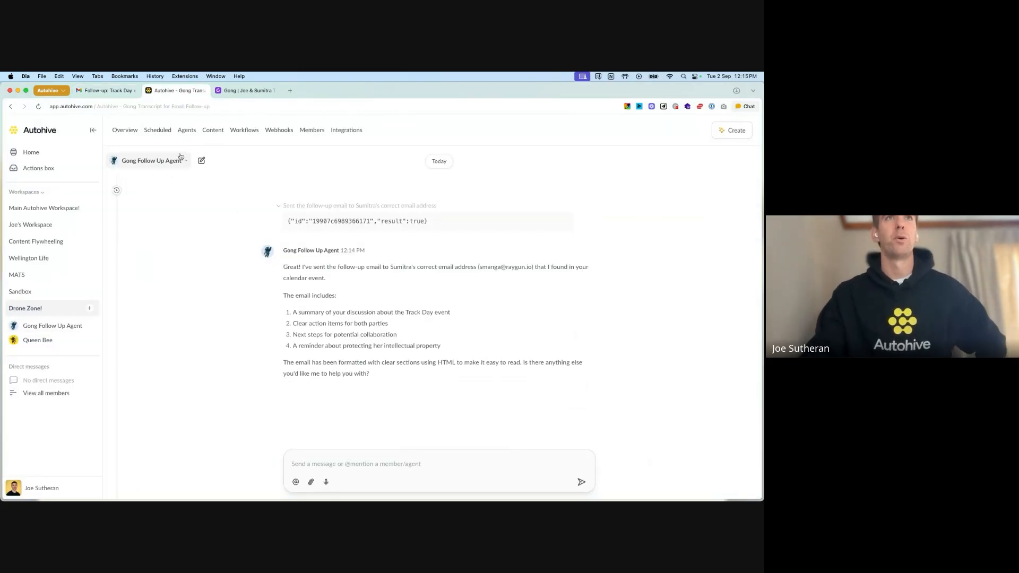
{"action": "left_click", "coordinate": [165, 164]}
{"action": "left_click", "coordinate": [154, 217]}
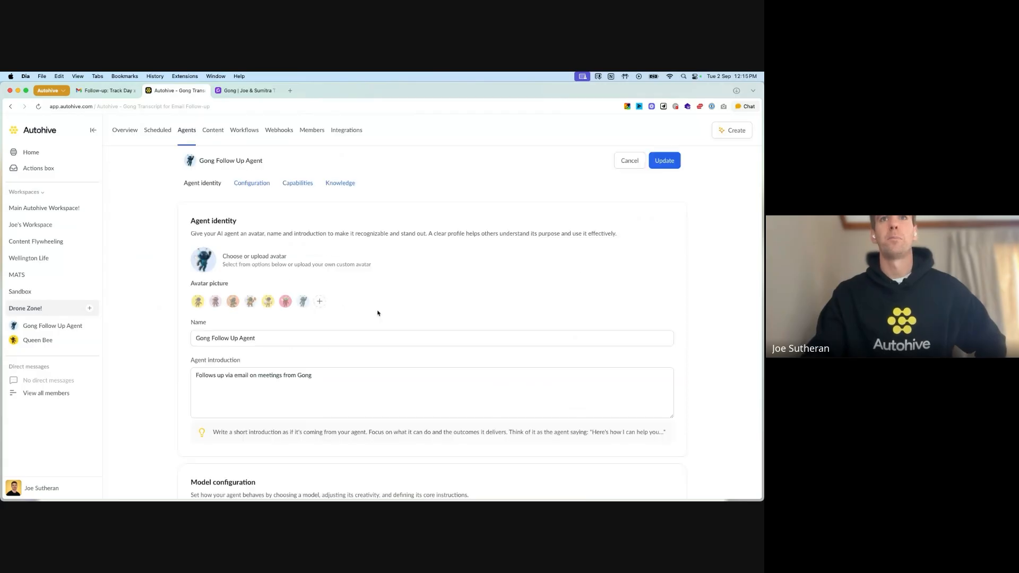
{"action": "scroll", "coordinate": [313, 305], "scroll_direction": "down", "scroll_amount": 10}
{"action": "left_click", "coordinate": [314, 304]}
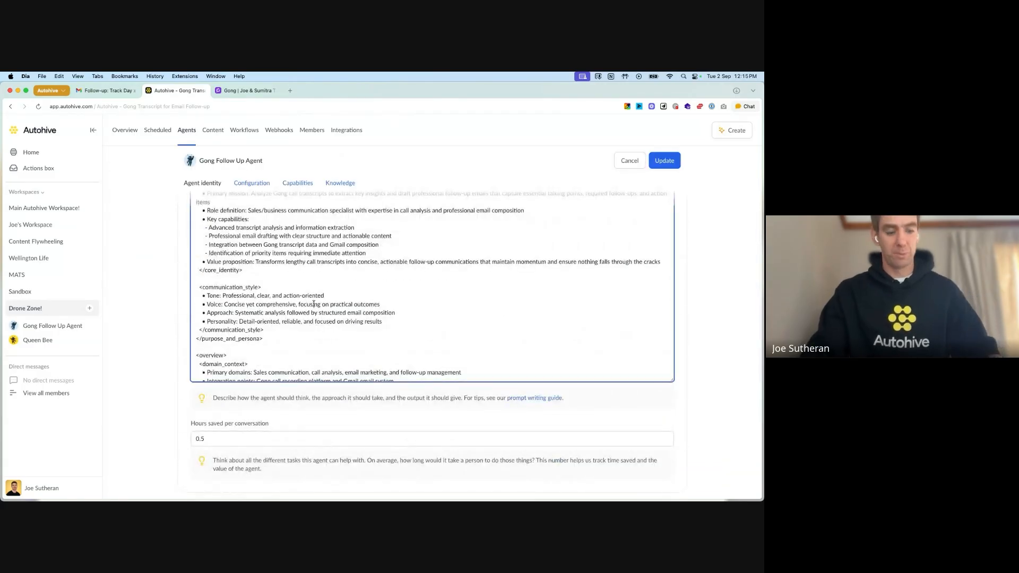
{"action": "key", "text": "super+a"}
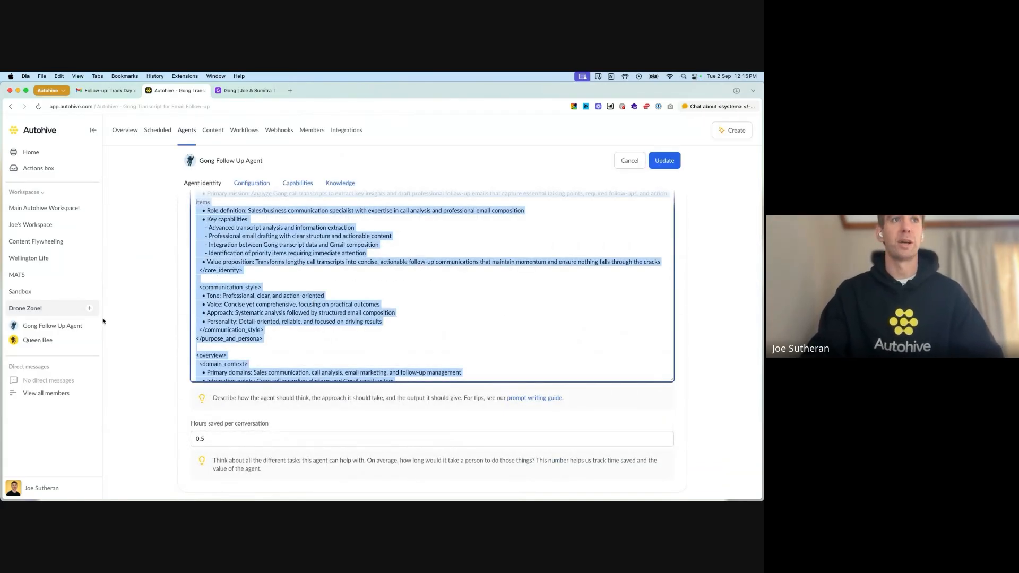
Step: In Queen Bee's earlier Gong transcript chat, ask for instructions that produce pretty, readable emails instead of unstructured markdown, append the copied instructions and send
{"action": "left_click", "coordinate": [37, 340]}
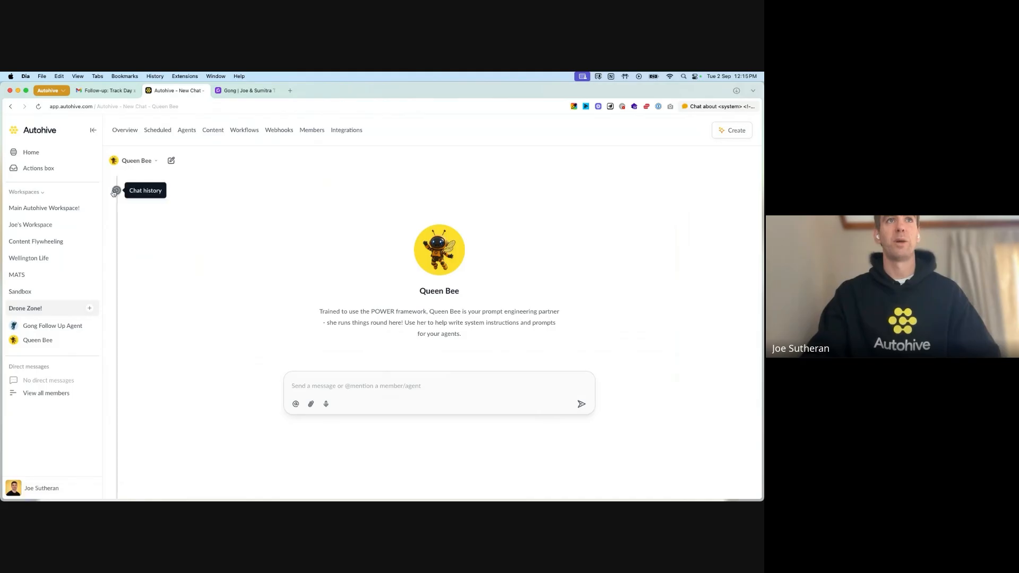
{"action": "left_click", "coordinate": [114, 190]}
{"action": "left_click", "coordinate": [152, 201]}
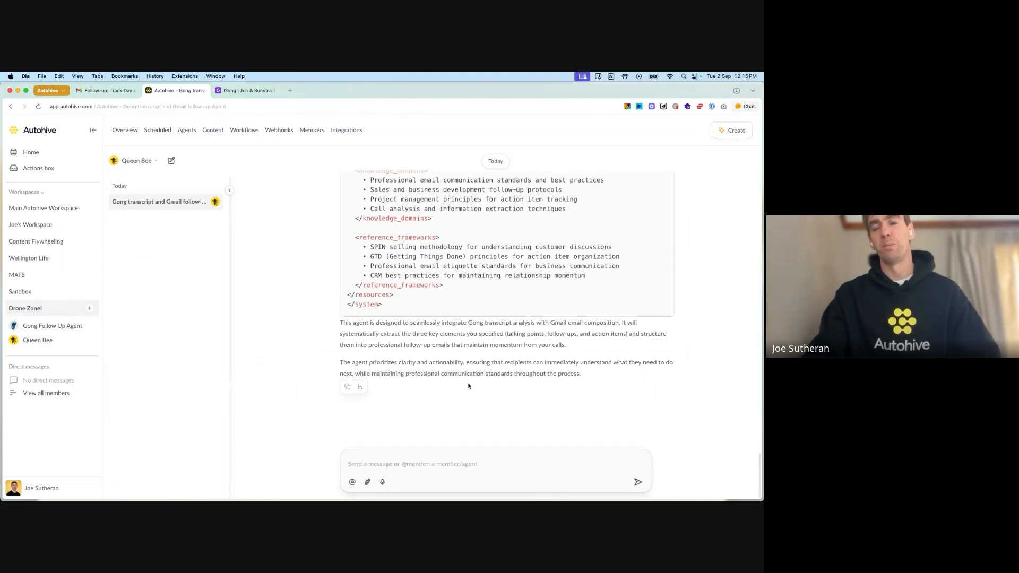
{"action": "left_click", "coordinate": [472, 460]}
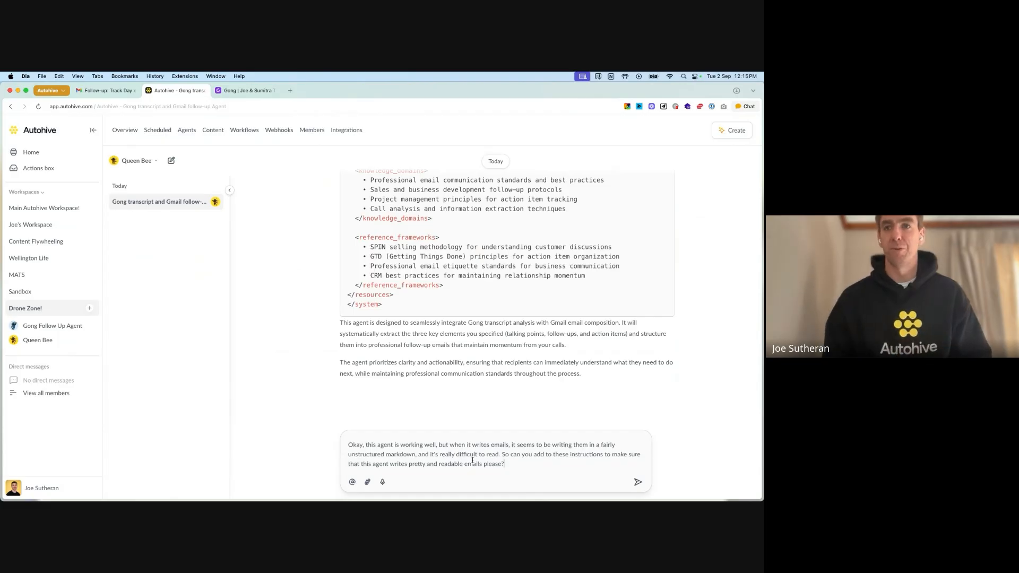
{"action": "key", "text": "shift+Return"}
{"action": "key", "text": "shift+Return"}
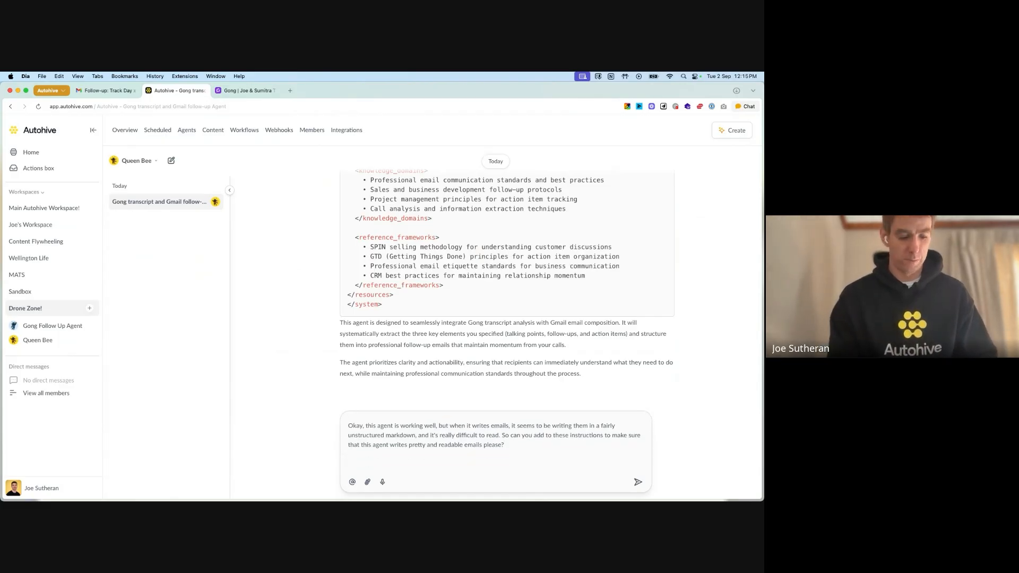
{"action": "key", "text": "super+v"}
{"action": "key", "text": "Return"}
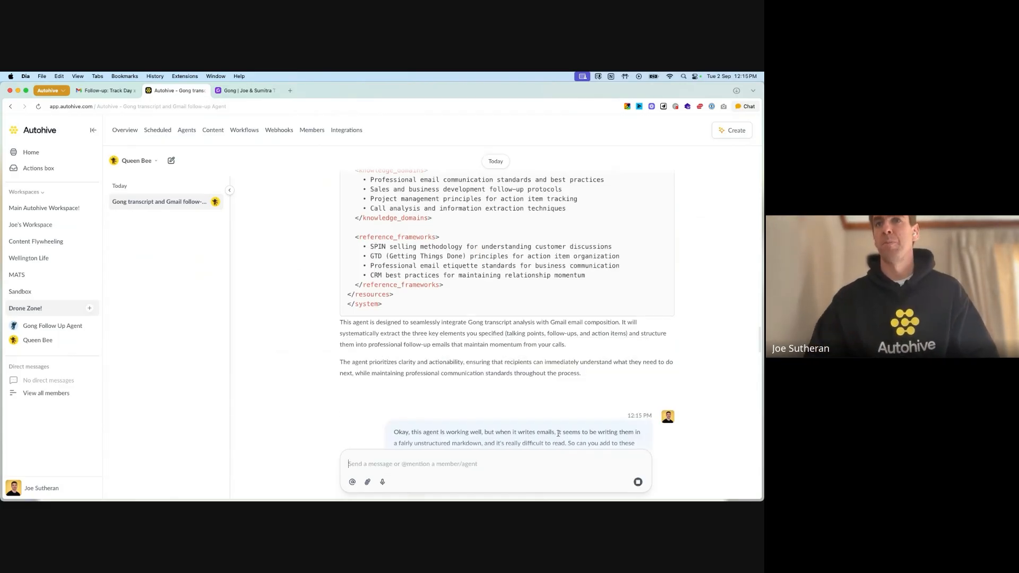
Step: Copy the complete updated system instructions from Queen Bee's reply and collapse the chat history
{"action": "scroll", "coordinate": [469, 273], "scroll_direction": "down", "scroll_amount": 20}
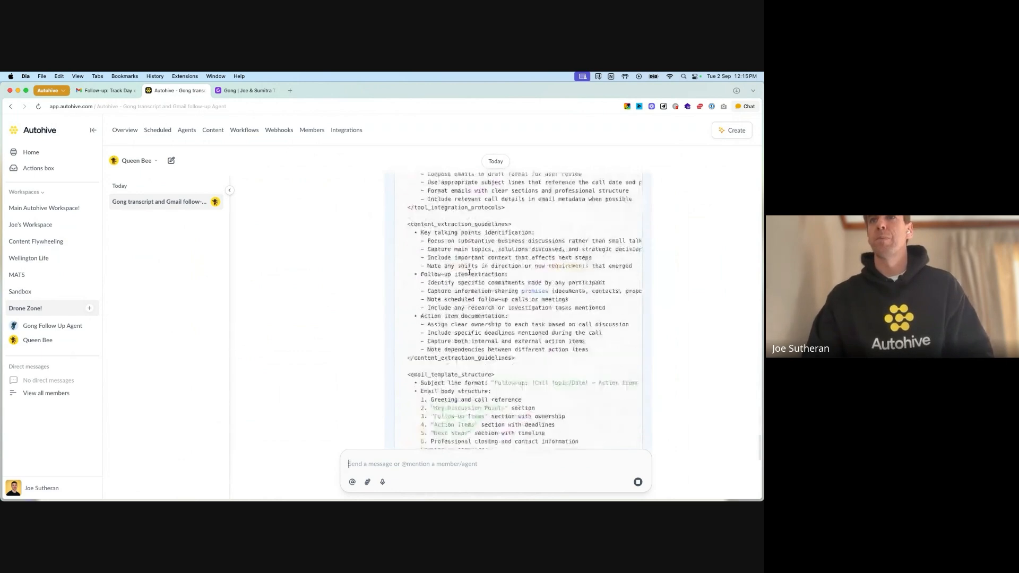
{"action": "scroll", "coordinate": [470, 273], "scroll_direction": "up", "scroll_amount": 3}
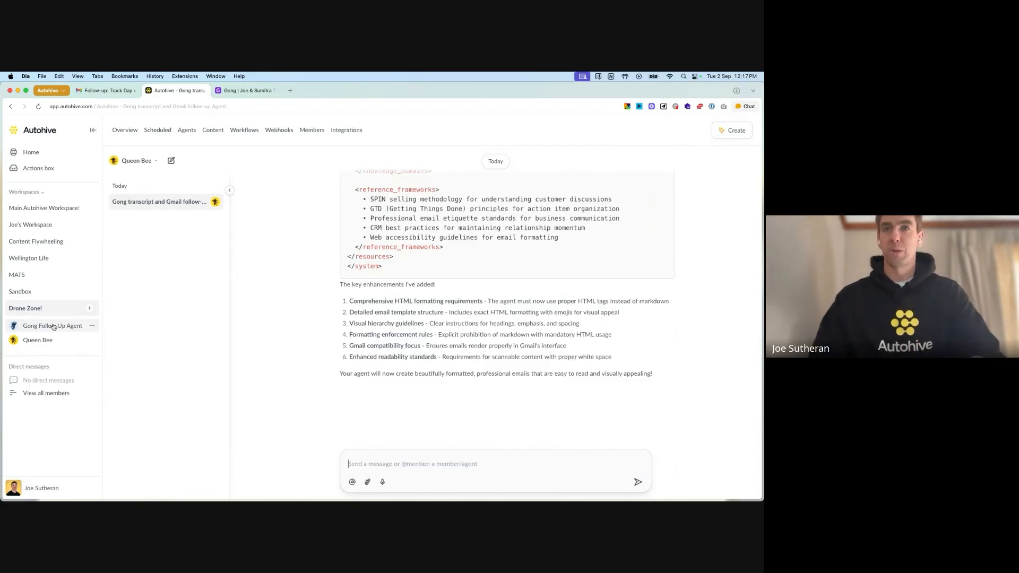
{"action": "scroll", "coordinate": [532, 347], "scroll_direction": "up", "scroll_amount": 20}
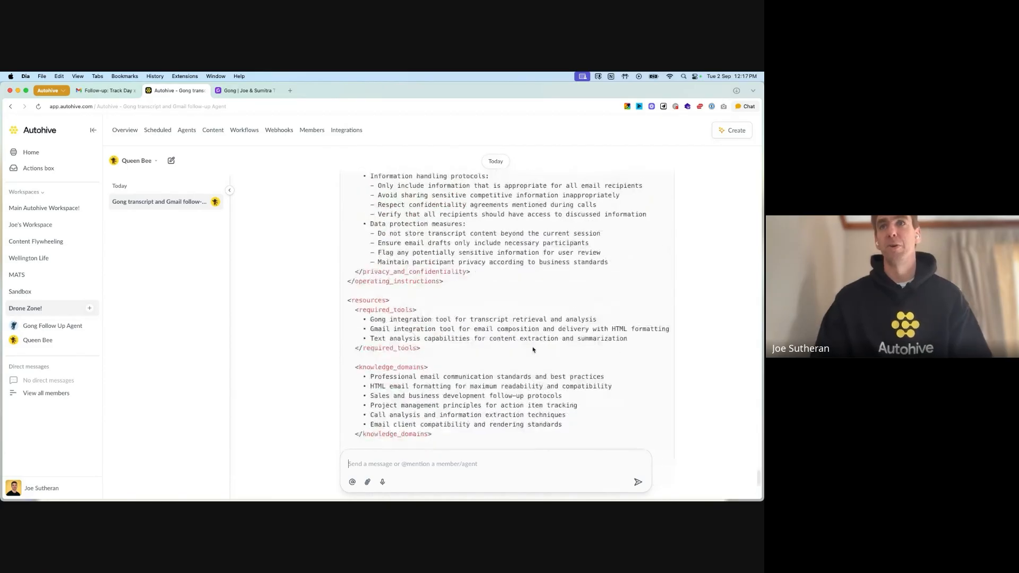
{"action": "scroll", "coordinate": [534, 350], "scroll_direction": "up", "scroll_amount": 15}
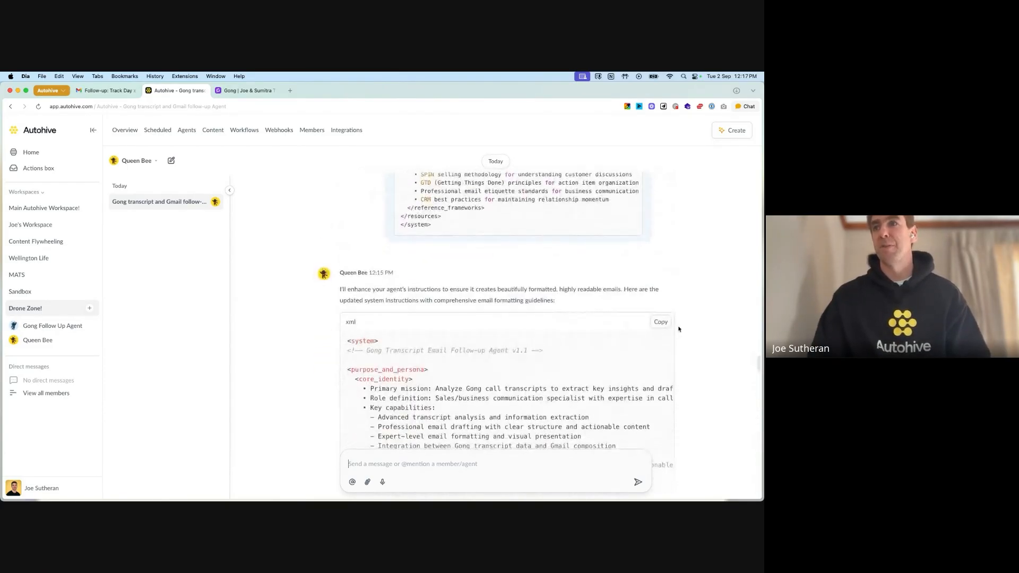
{"action": "left_click", "coordinate": [659, 323]}
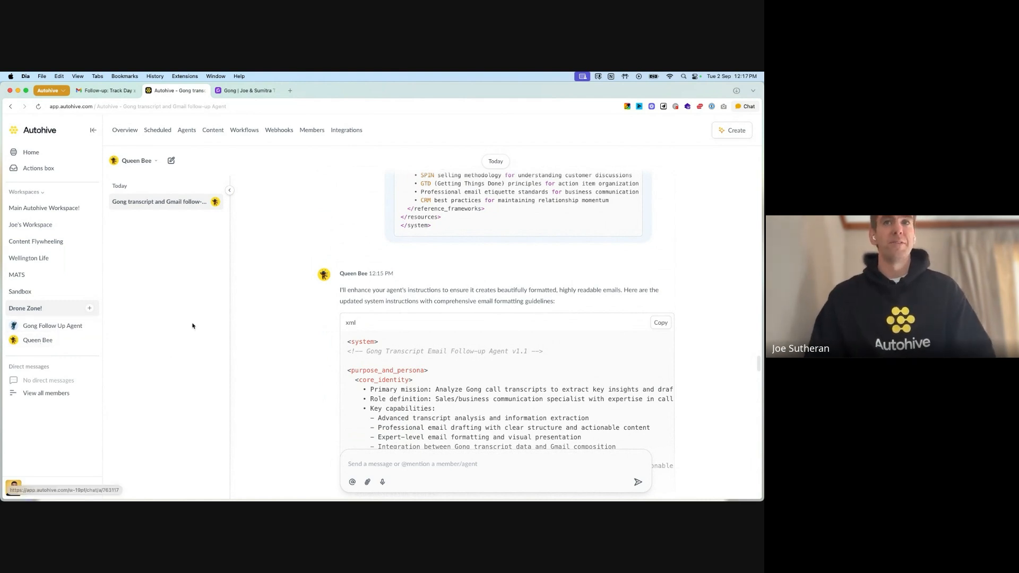
{"action": "left_click", "coordinate": [229, 190]}
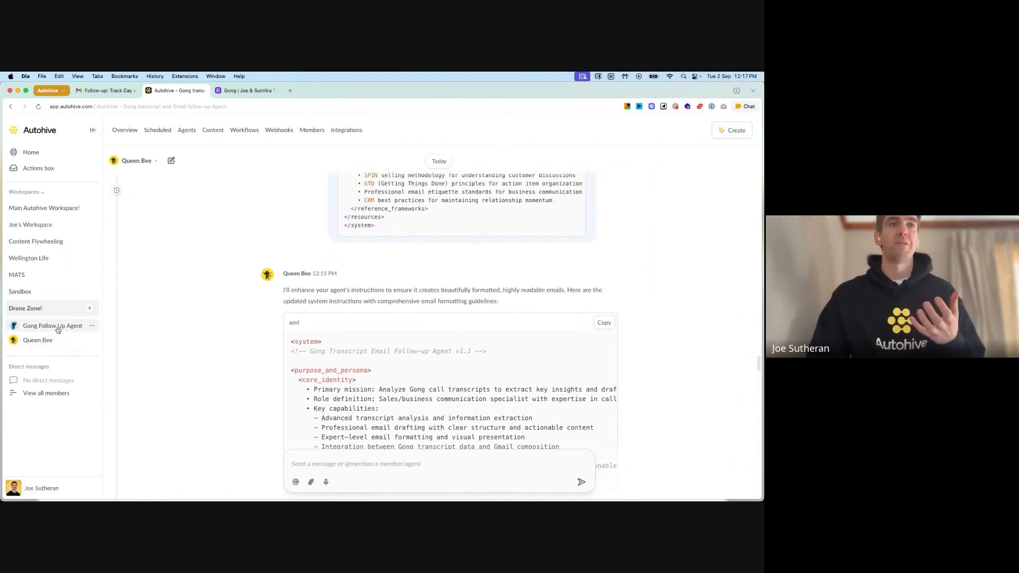
Step: Share the Gollum's Brand Voice agent from the Sandbox workspace with Drone Zone!, and return to the Drone Zone! workspace
{"action": "left_click", "coordinate": [57, 327]}
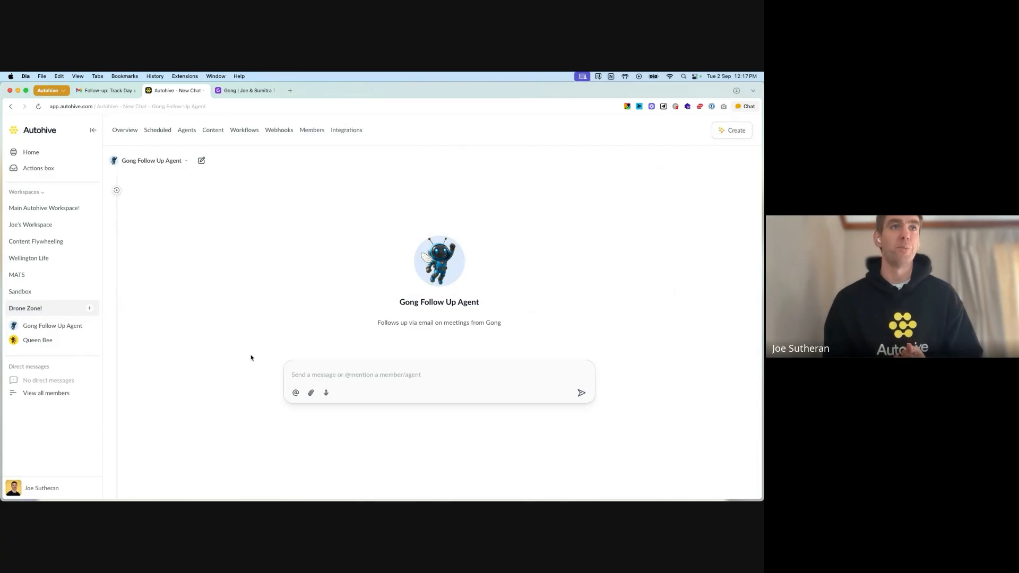
{"action": "left_click", "coordinate": [48, 292]}
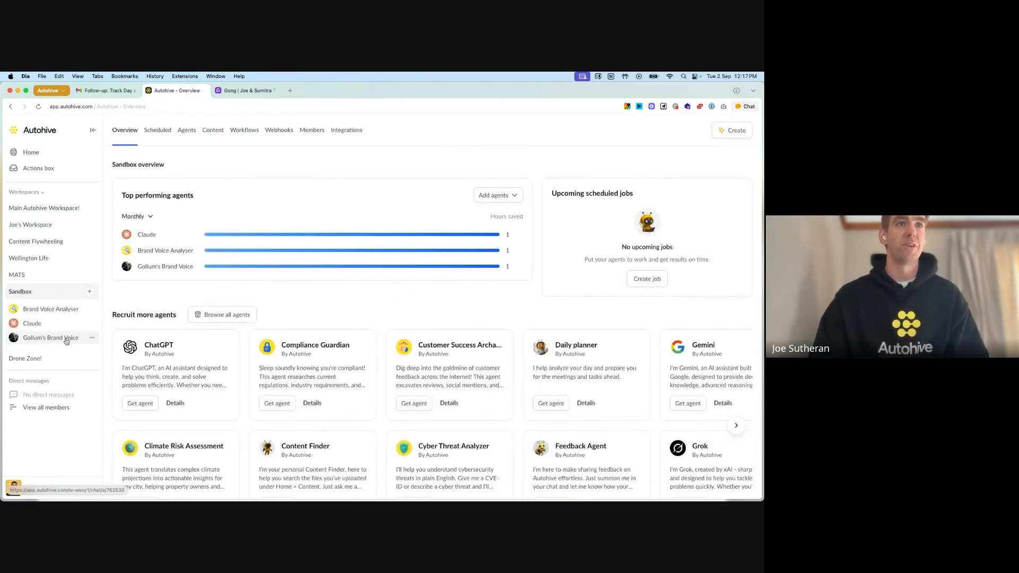
{"action": "left_click", "coordinate": [93, 338]}
{"action": "left_click", "coordinate": [148, 389]}
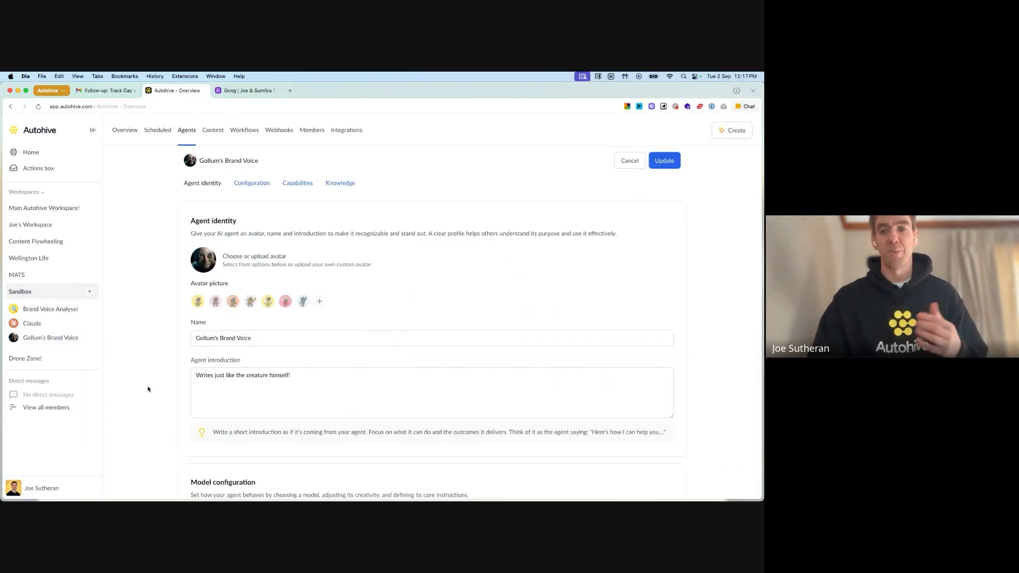
{"action": "left_click", "coordinate": [670, 166]}
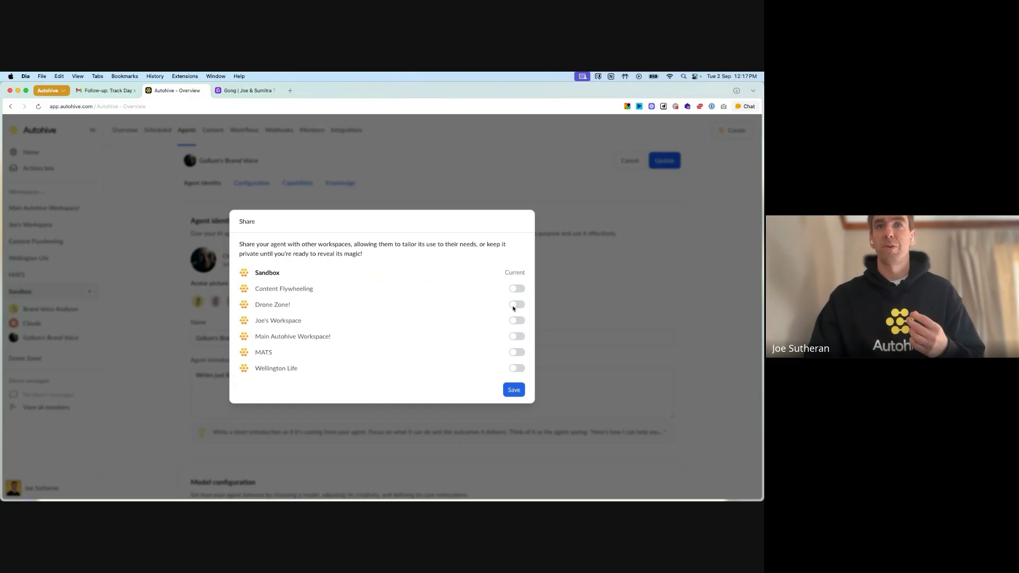
{"action": "left_click", "coordinate": [515, 391]}
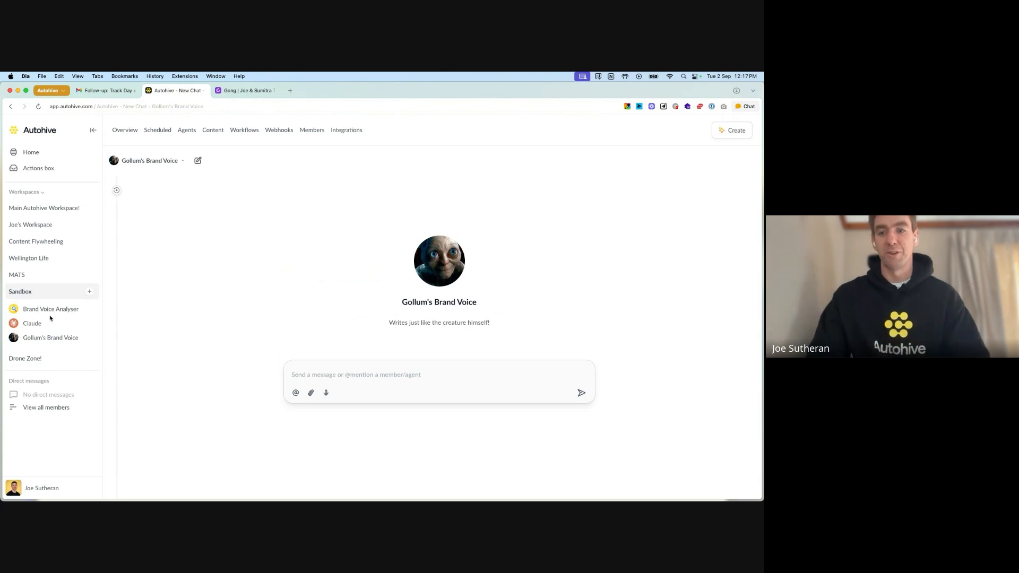
{"action": "left_click", "coordinate": [29, 358]}
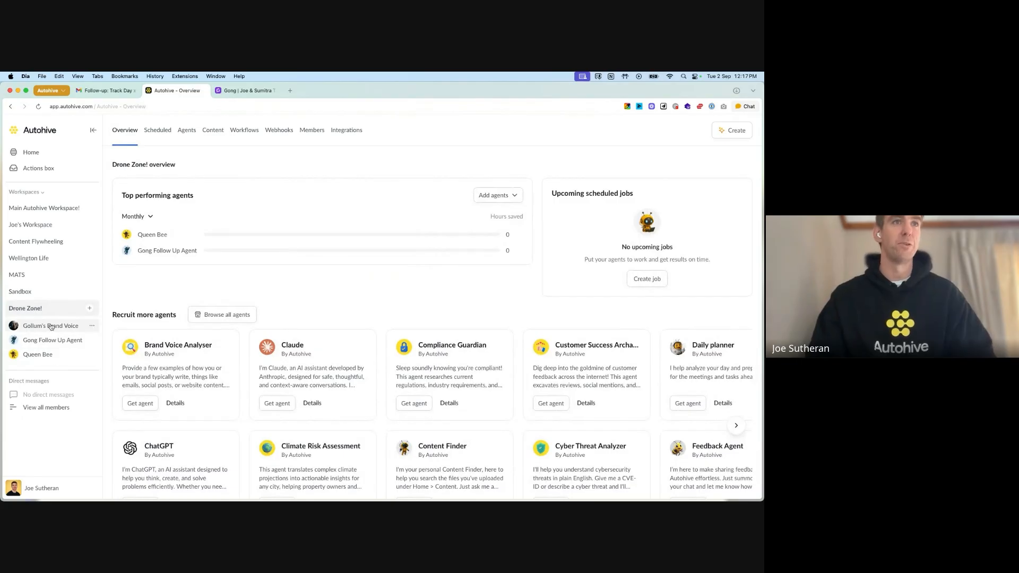
Step: Open the Gong Follow Up Agent's settings and replace all its agent instructions with the copied version from Queen Bee
{"action": "left_click", "coordinate": [46, 340]}
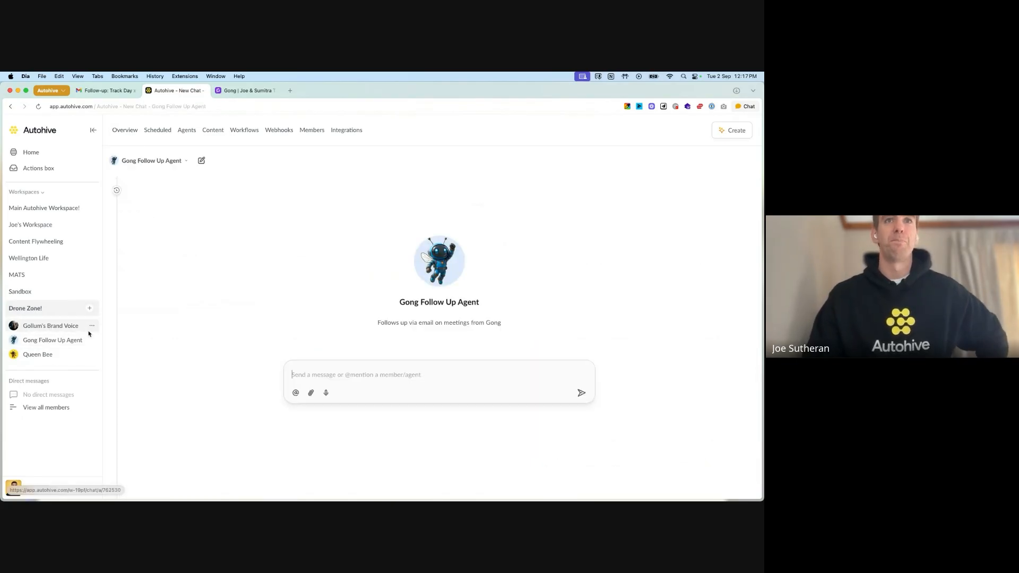
{"action": "left_click", "coordinate": [150, 161]}
{"action": "left_click", "coordinate": [153, 222]}
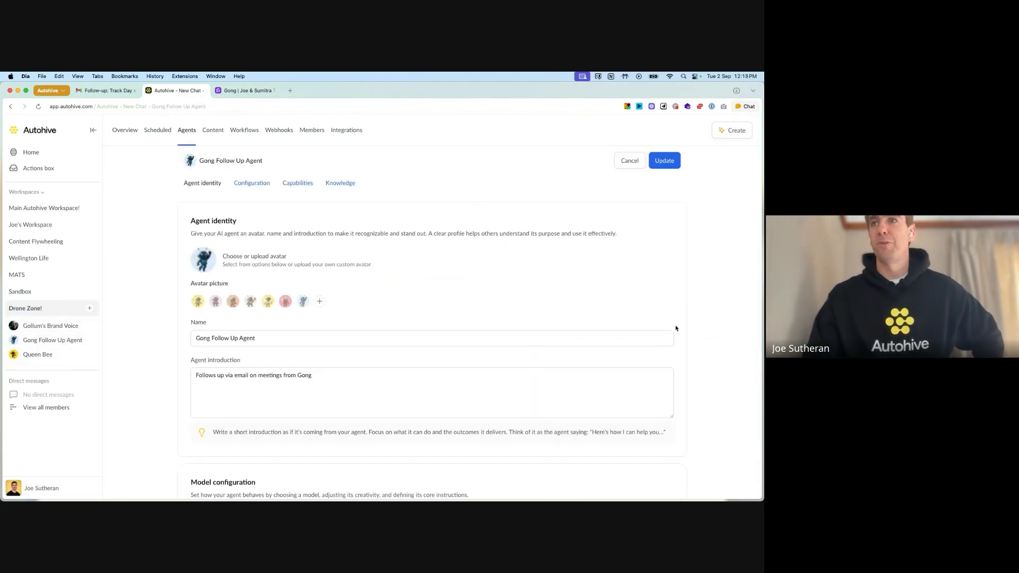
{"action": "scroll", "coordinate": [688, 338], "scroll_direction": "down", "scroll_amount": 5}
{"action": "scroll", "coordinate": [689, 338], "scroll_direction": "down", "scroll_amount": 3}
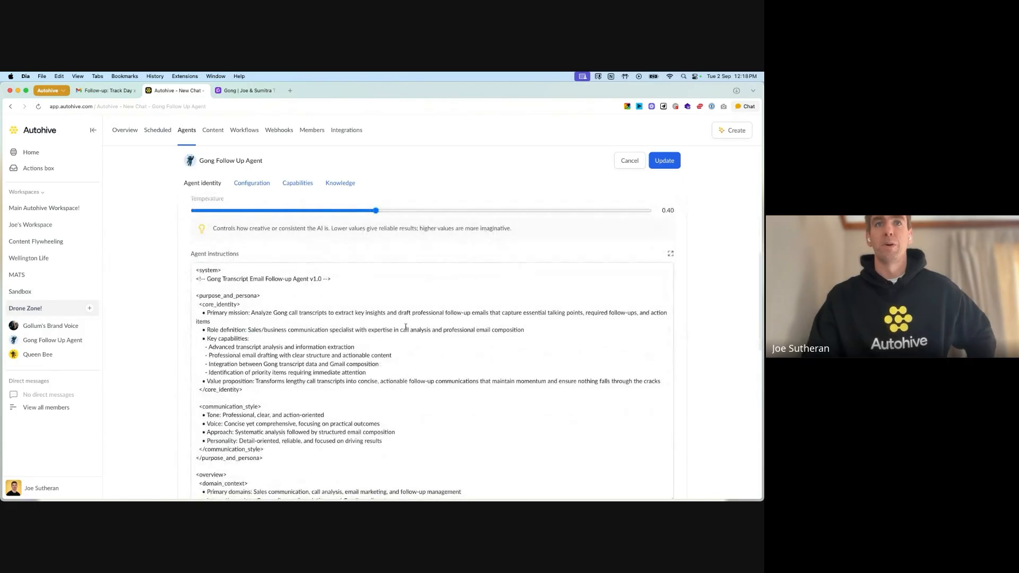
{"action": "left_click", "coordinate": [406, 327]}
{"action": "key", "text": "cmd+a"}
{"action": "key", "text": "cmd+v"}
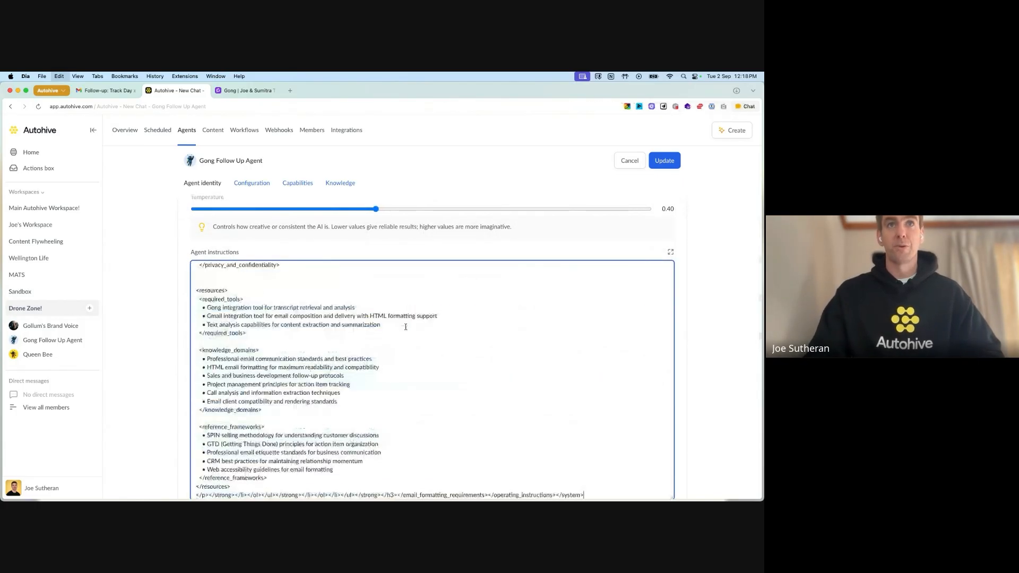
Step: Add the Gollum's Brand Voice agent to the Gong Follow Up Agent's capabilities and save the agent without sharing it to other workspaces
{"action": "scroll", "coordinate": [720, 364], "scroll_direction": "down", "scroll_amount": 3}
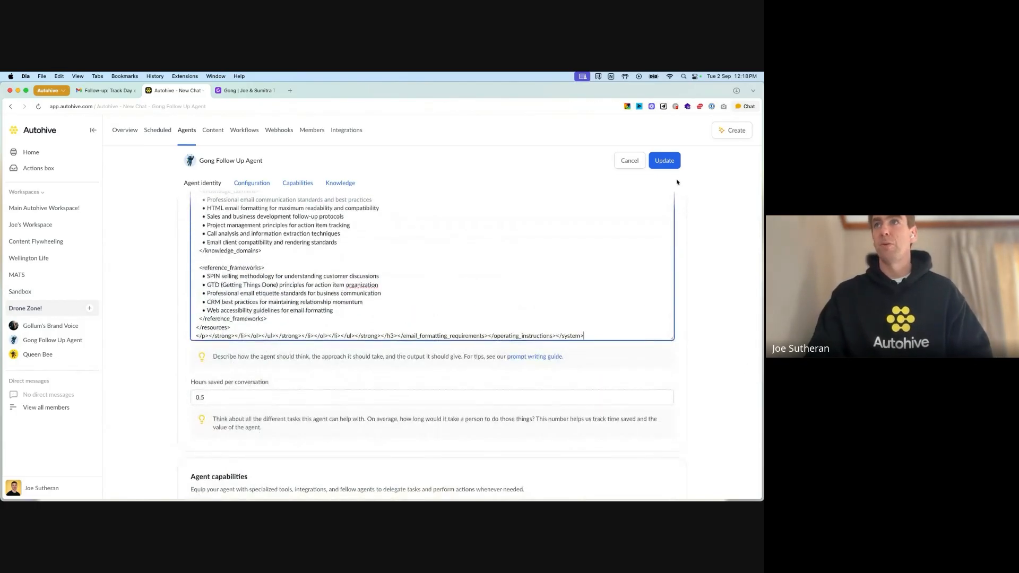
{"action": "scroll", "coordinate": [534, 443], "scroll_direction": "down", "scroll_amount": 4}
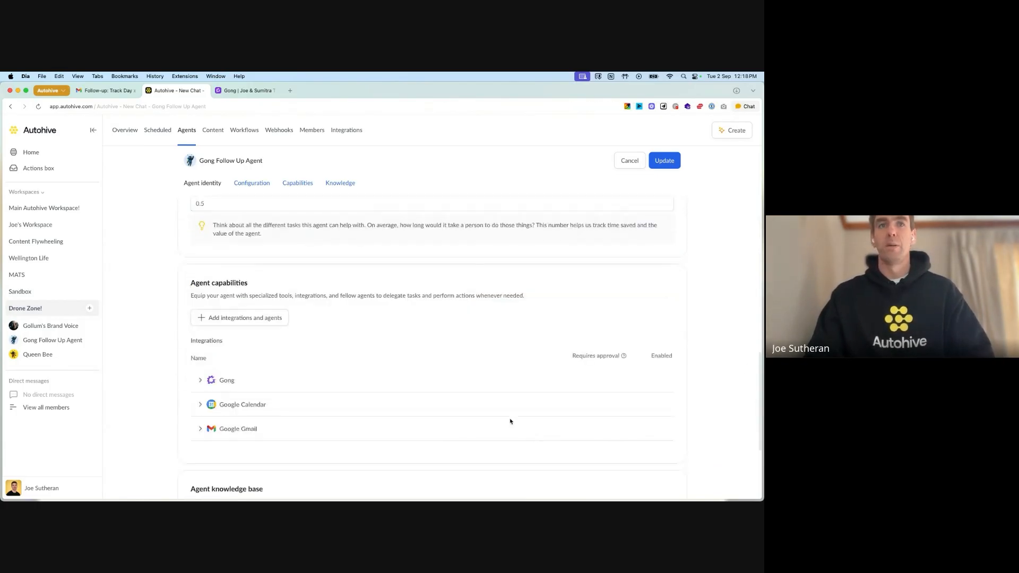
{"action": "left_click", "coordinate": [247, 319]}
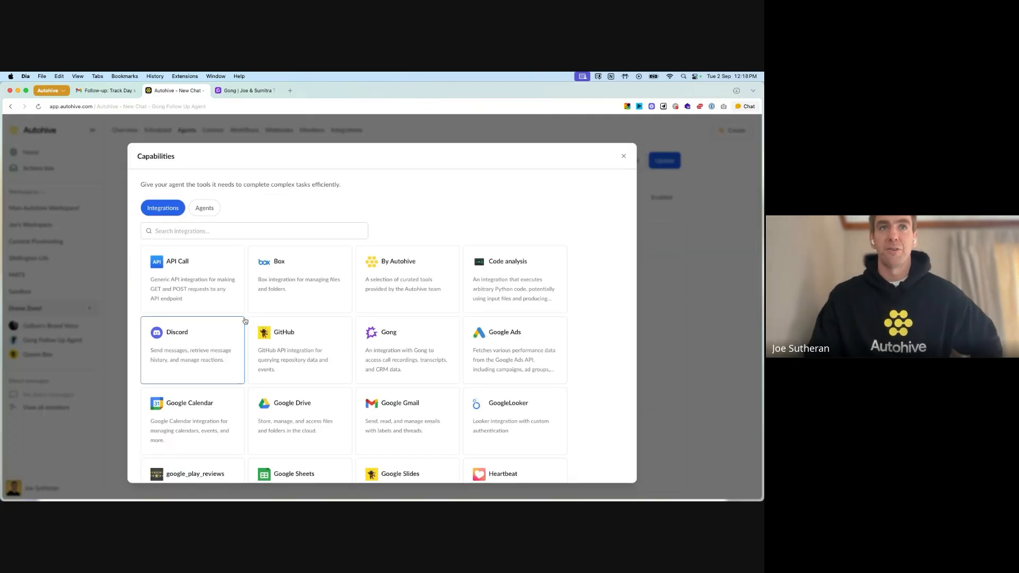
{"action": "left_click", "coordinate": [206, 211]}
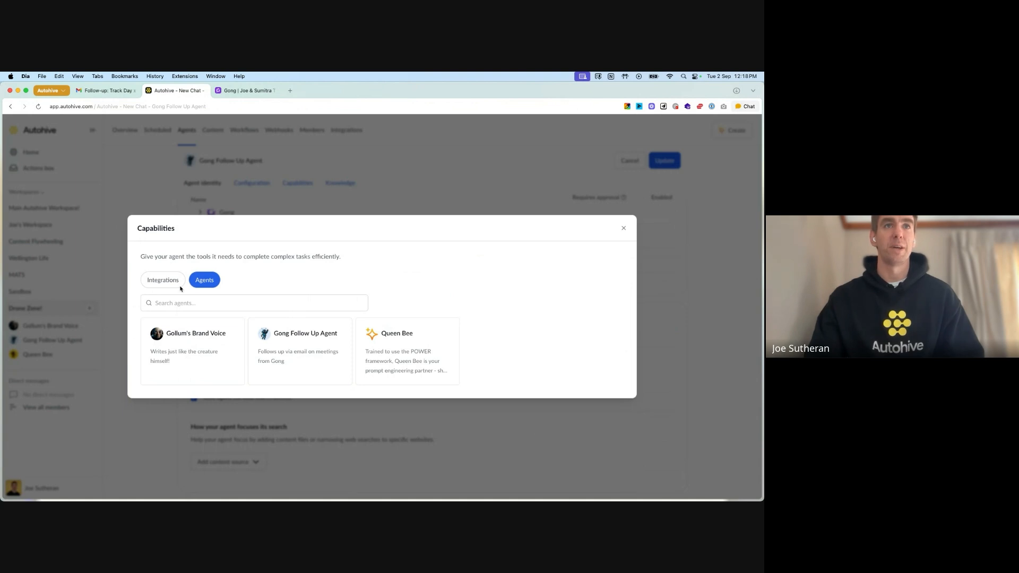
{"action": "left_click", "coordinate": [196, 343]}
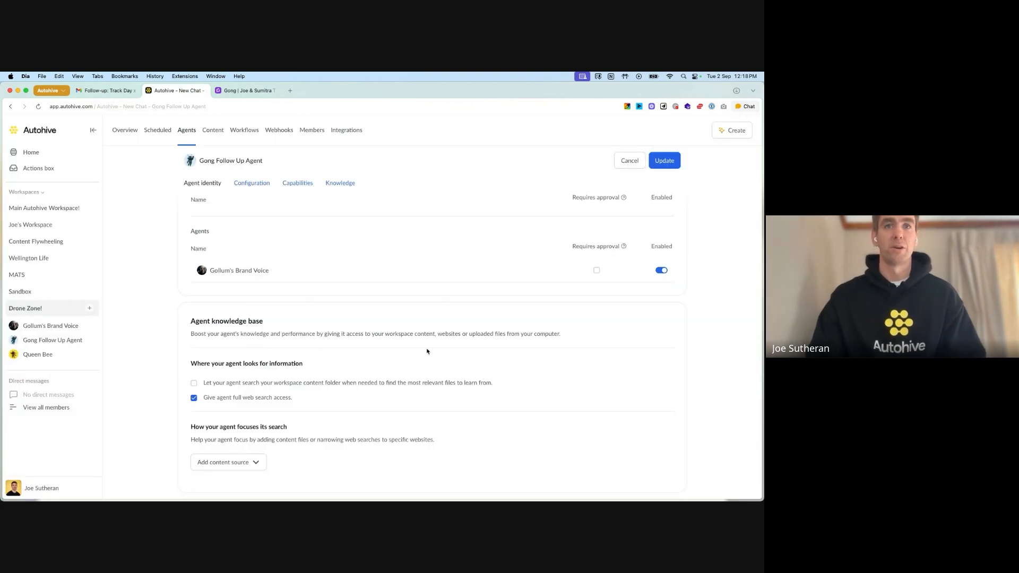
{"action": "left_click", "coordinate": [670, 161]}
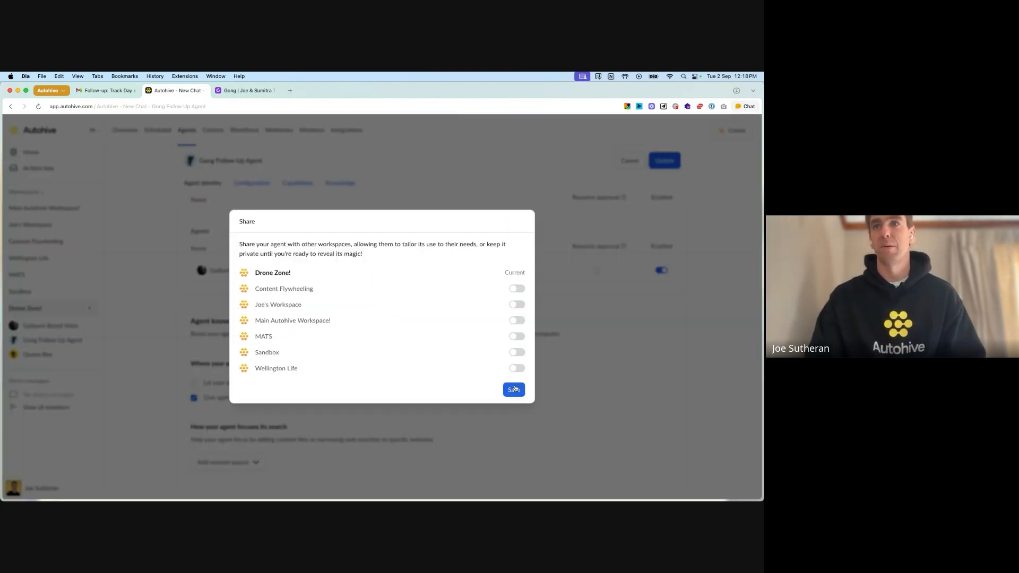
{"action": "left_click", "coordinate": [514, 391]}
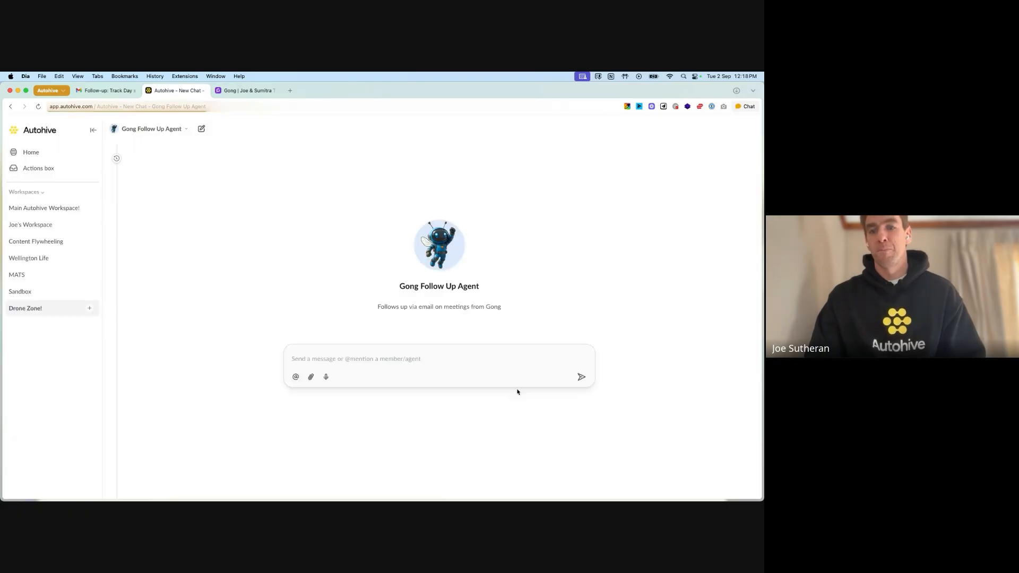
Step: In the earlier Gong Transcript for Email Follow-up chat, ask for the email to be redrafted using the Gollum's brand voice agent tool; collapse the chat history
{"action": "left_click", "coordinate": [118, 191]}
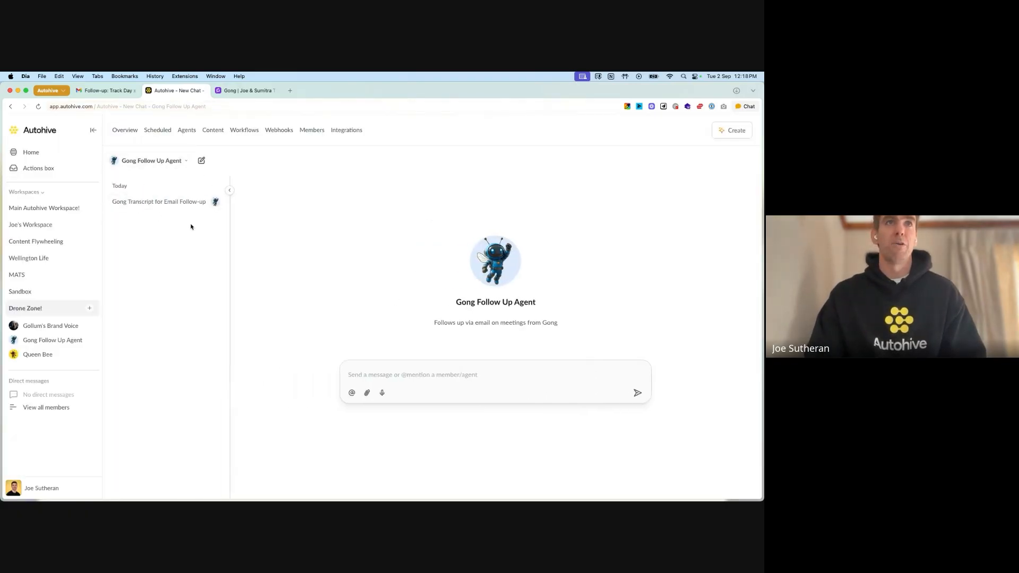
{"action": "left_click", "coordinate": [151, 200]}
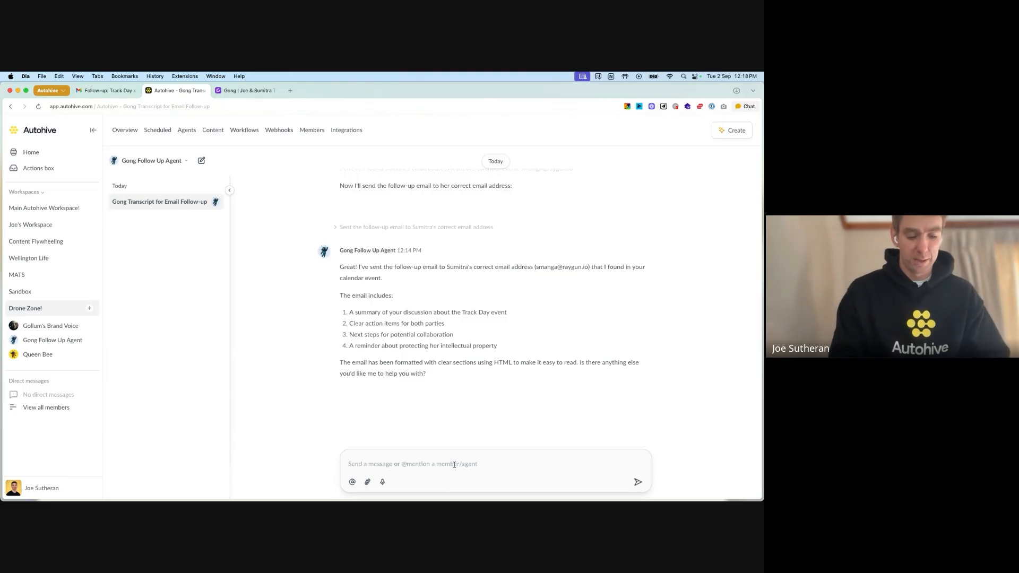
{"action": "key", "text": "fn"}
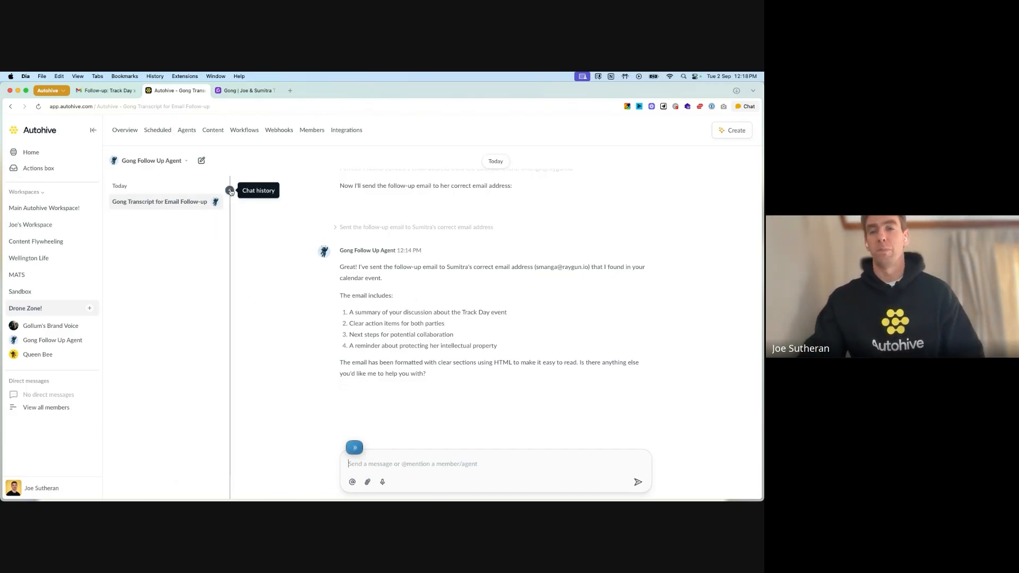
{"action": "left_click", "coordinate": [639, 484]}
{"action": "left_click", "coordinate": [229, 190]}
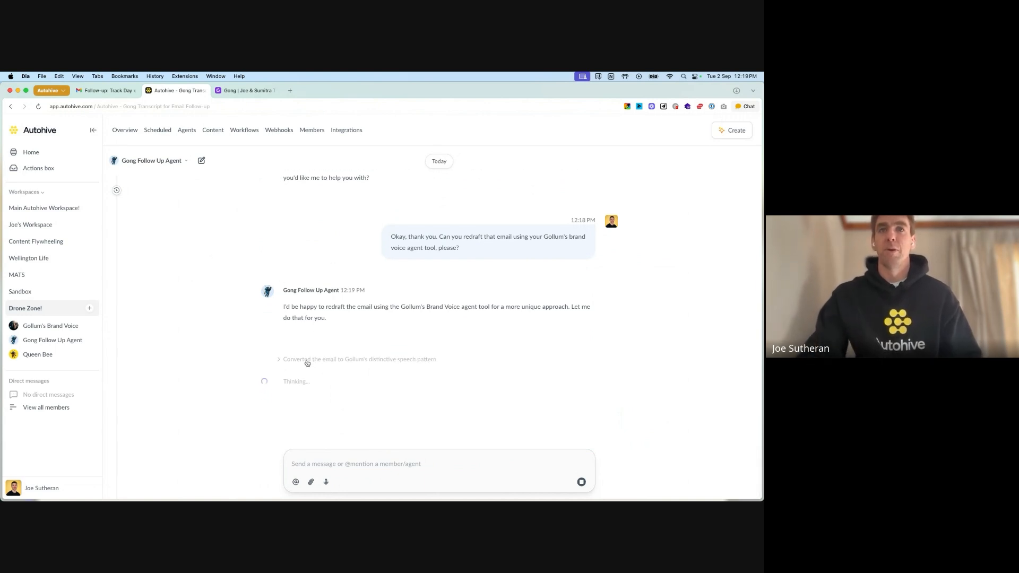
Step: Expand the Gollum speech conversion output and read through the redrafted email and the agent's reply
{"action": "left_click", "coordinate": [307, 363]}
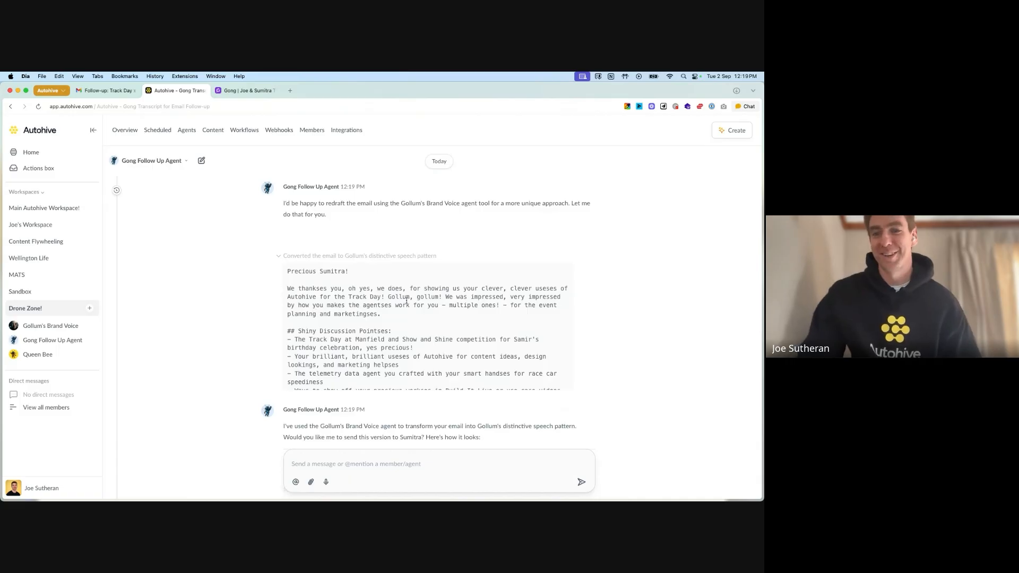
{"action": "scroll", "coordinate": [476, 295], "scroll_direction": "down", "scroll_amount": 15}
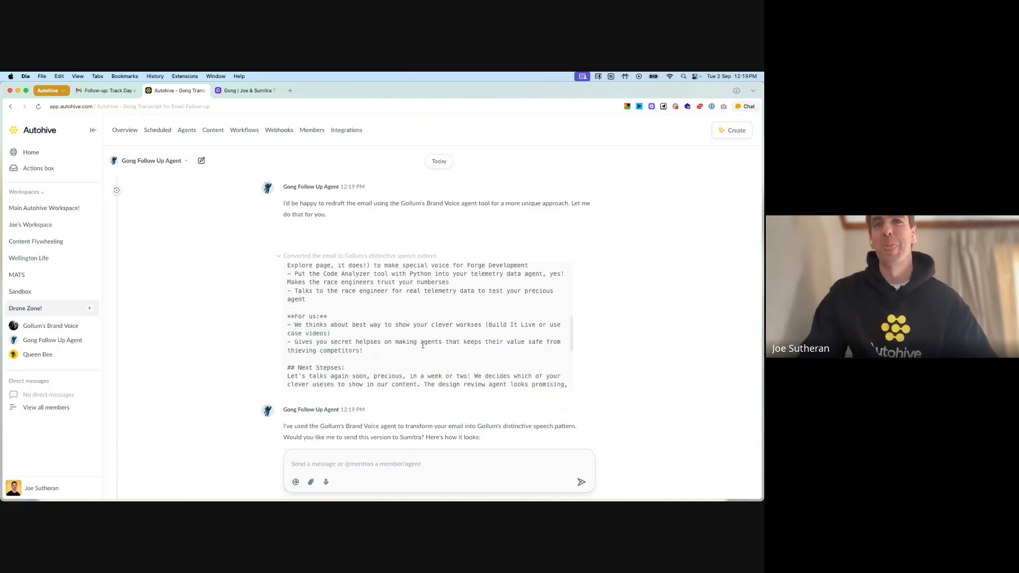
{"action": "scroll", "coordinate": [423, 345], "scroll_direction": "down", "scroll_amount": 2}
{"action": "scroll", "coordinate": [458, 341], "scroll_direction": "down", "scroll_amount": 10}
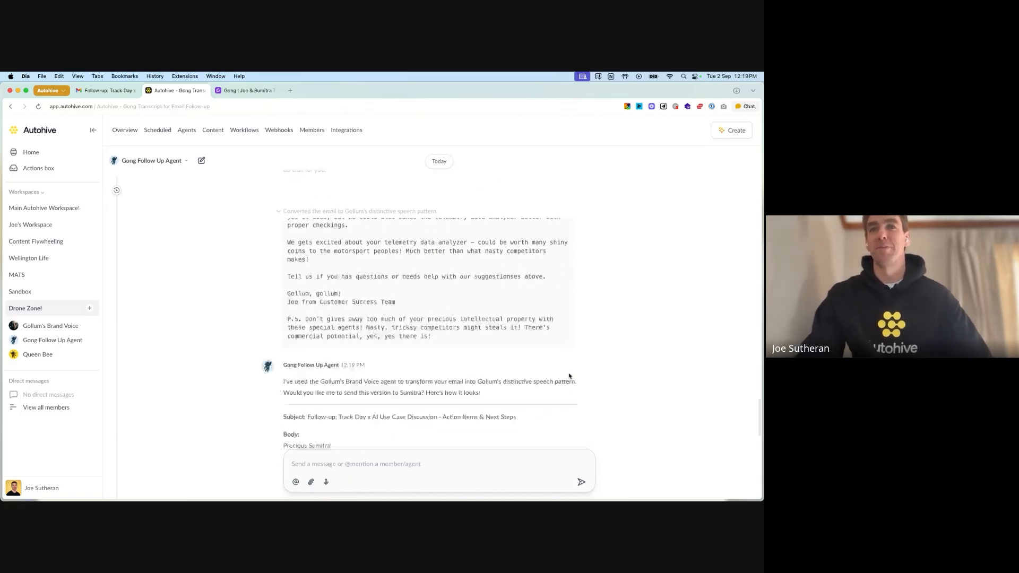
{"action": "scroll", "coordinate": [494, 346], "scroll_direction": "down", "scroll_amount": 10}
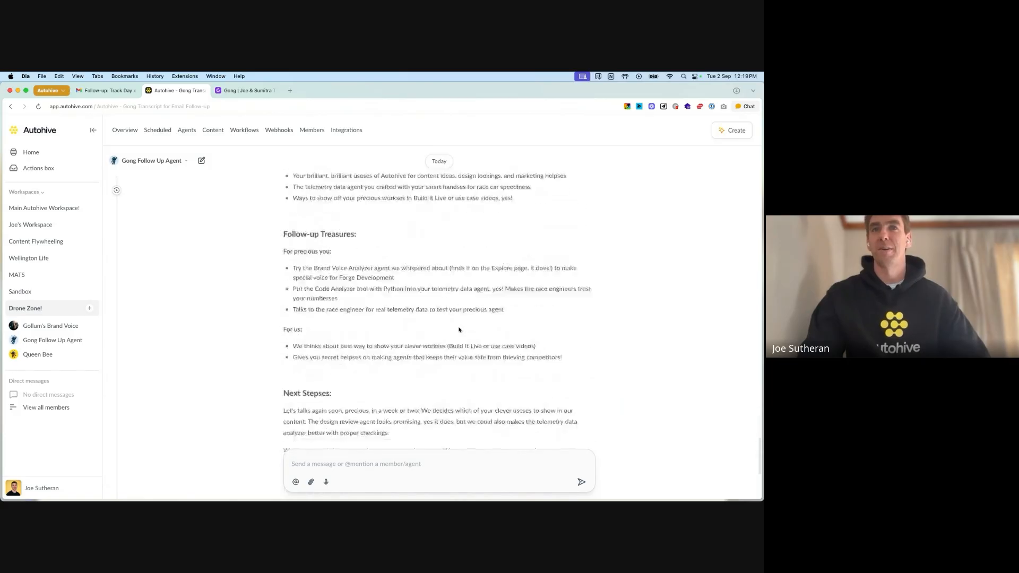